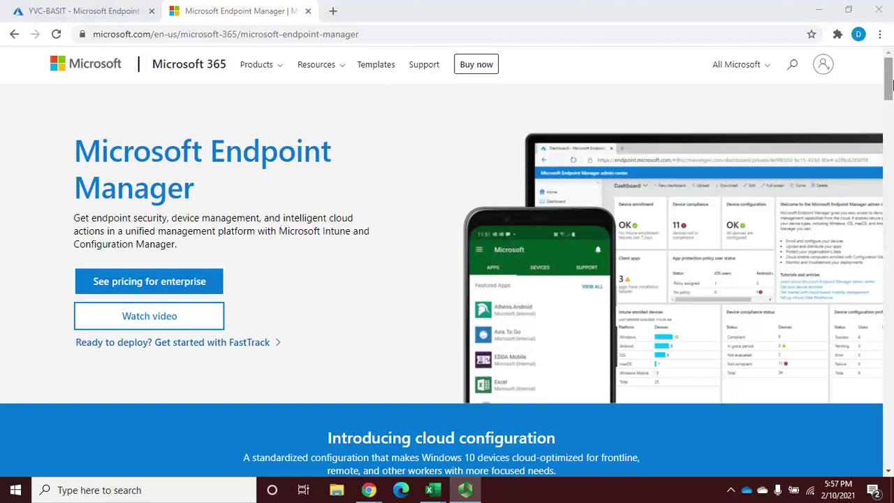
# Look over the Microsoft Endpoint Manager product page down to the diagram of tenant attach, co-management and cloud-native management
pyautogui.click(890, 81)
pyautogui.moveTo(889, 81); pyautogui.dragTo(891, 155)
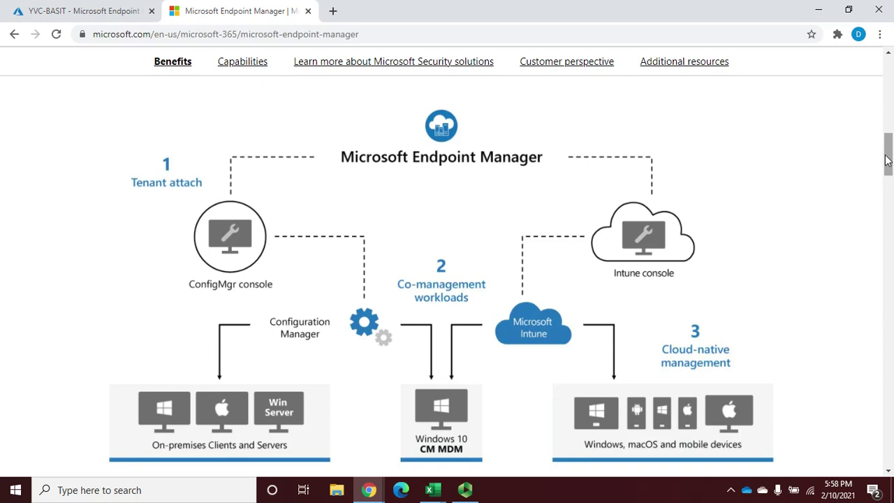
pyautogui.moveTo(891, 155); pyautogui.dragTo(881, 67)
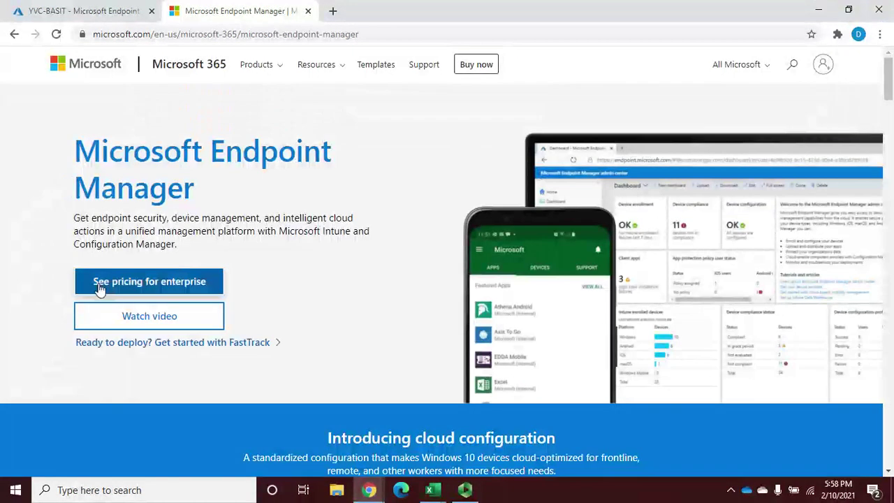
# Open the enterprise pricing page and compare the Identity and access management features of Enterprise Mobility + Security E3 and E5
pyautogui.click(117, 283)
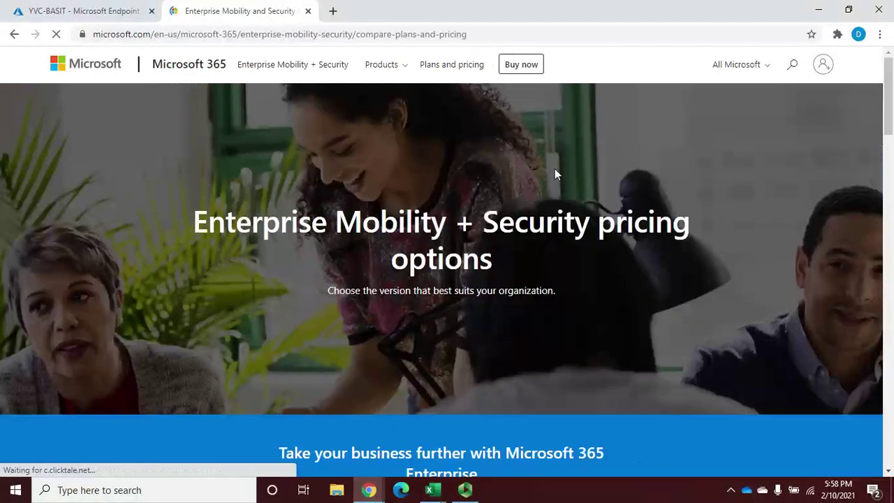
pyautogui.moveTo(889, 89); pyautogui.dragTo(891, 196)
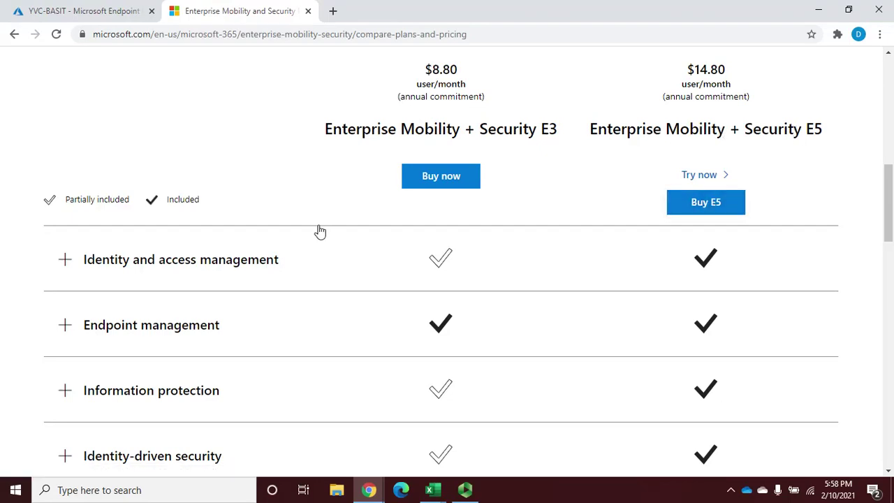
pyautogui.click(66, 260)
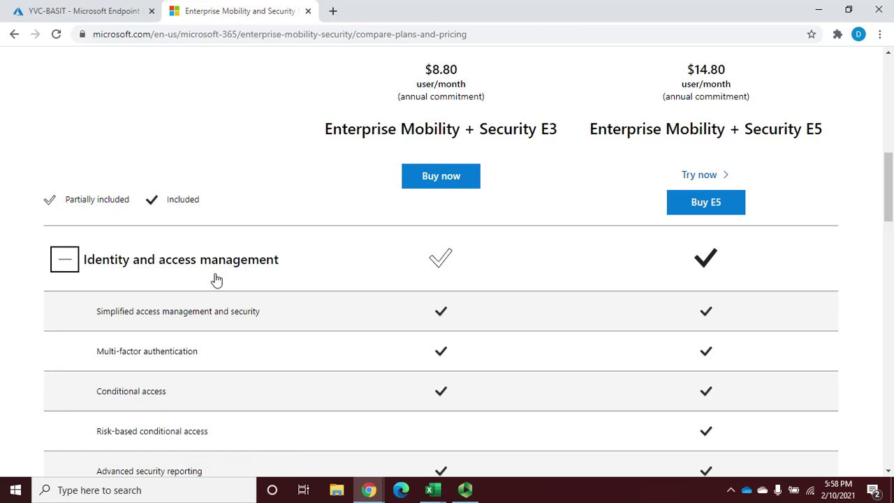
pyautogui.click(64, 262)
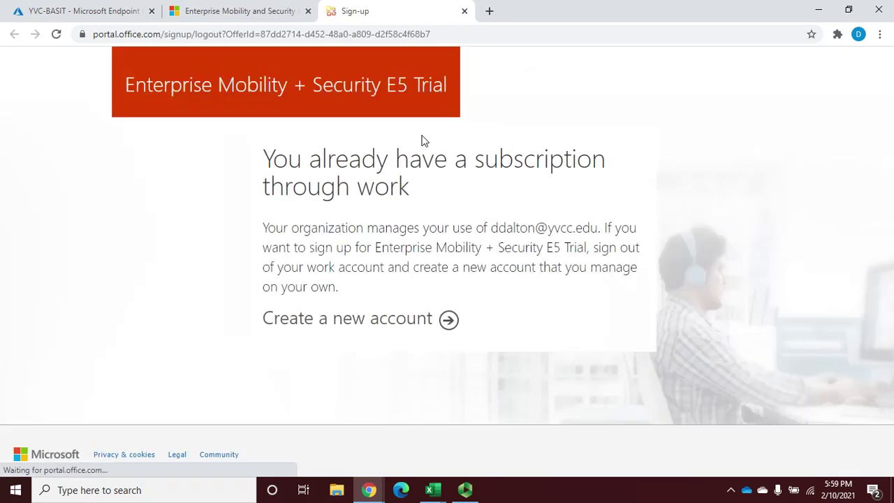
# Close the E5 trial sign-up page and look through the rest of the Enterprise Mobility + Security pricing page
pyautogui.click(465, 12)
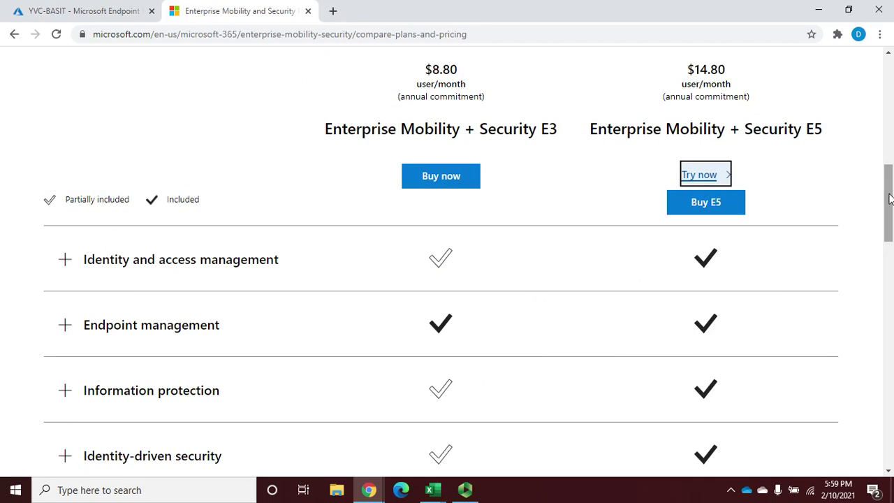
pyautogui.moveTo(889, 198); pyautogui.dragTo(890, 282)
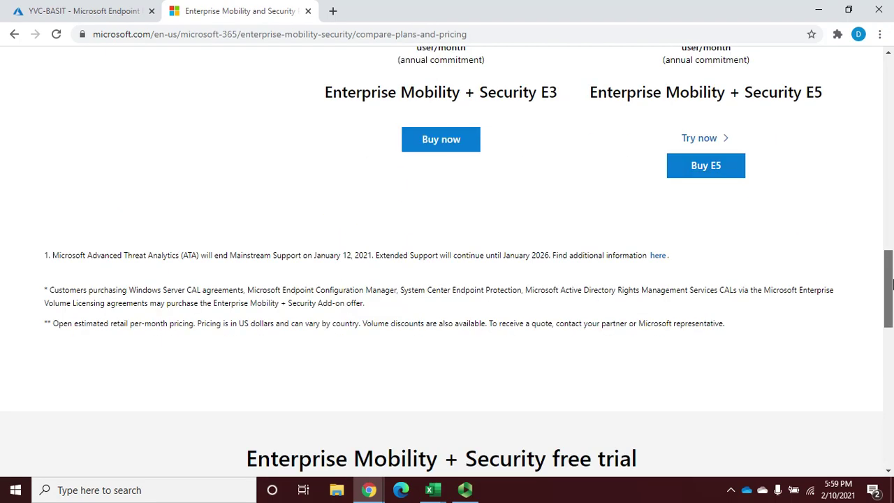
pyautogui.moveTo(892, 283); pyautogui.dragTo(883, 46)
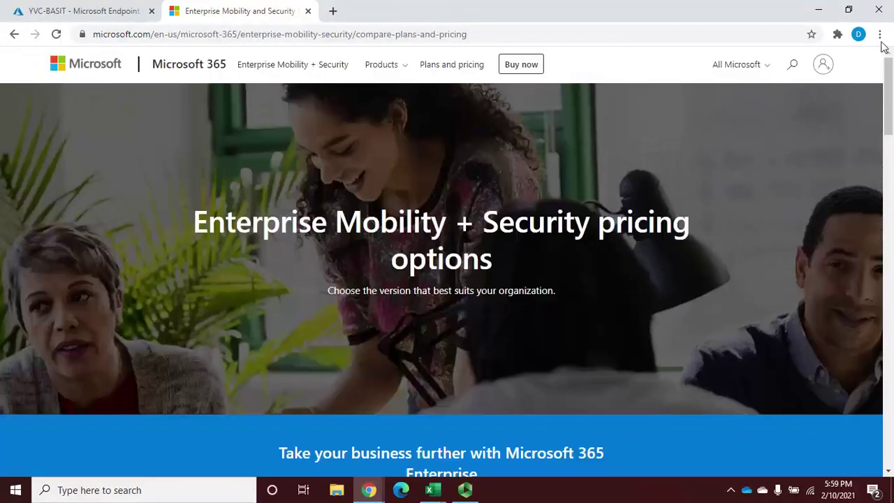
# Switch to the Microsoft Endpoint Manager admin center and view its Home page and Dashboard
pyautogui.click(45, 15)
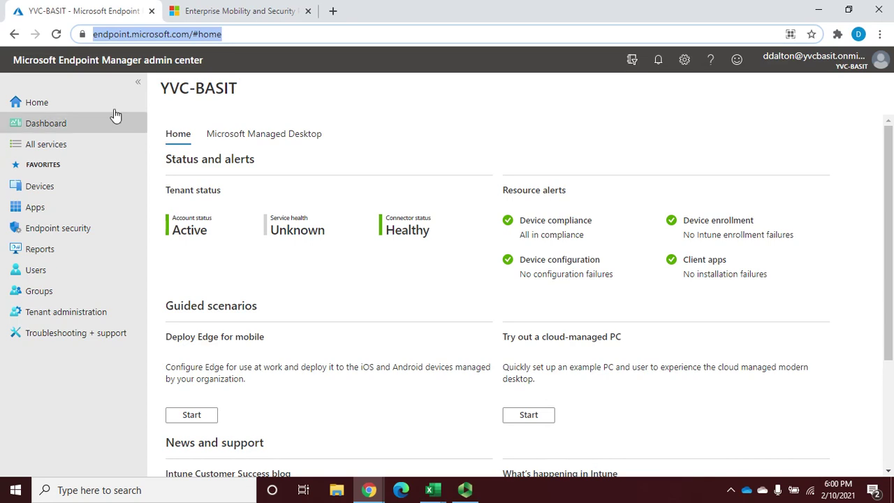
pyautogui.click(56, 102)
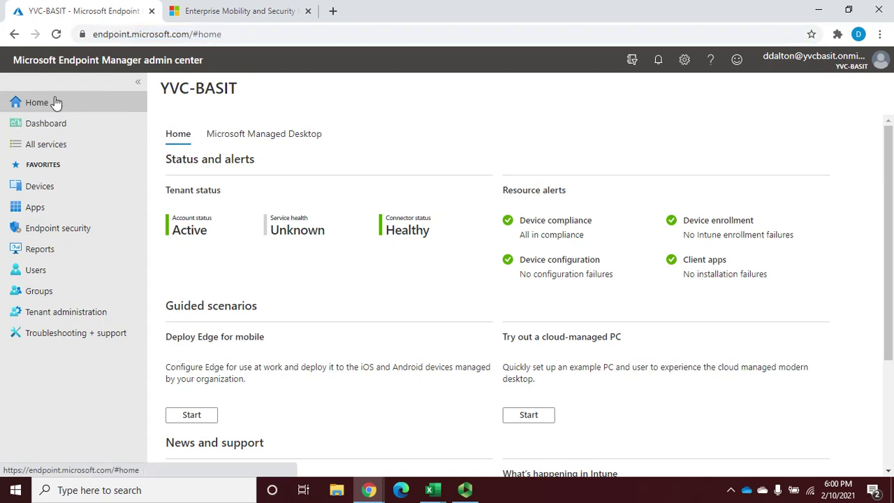
pyautogui.click(40, 127)
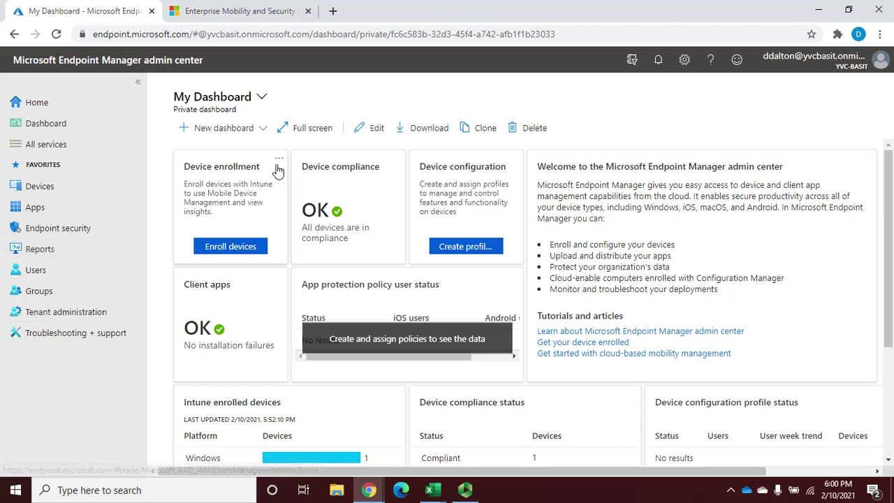
# Open the Devices overview and review its enrollment alerts, compliance status, configuration status and software update status
pyautogui.click(31, 187)
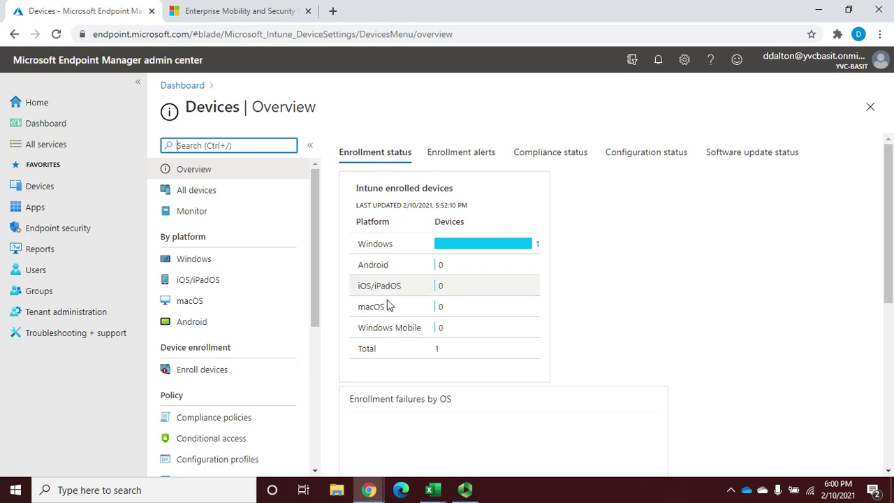
pyautogui.click(469, 155)
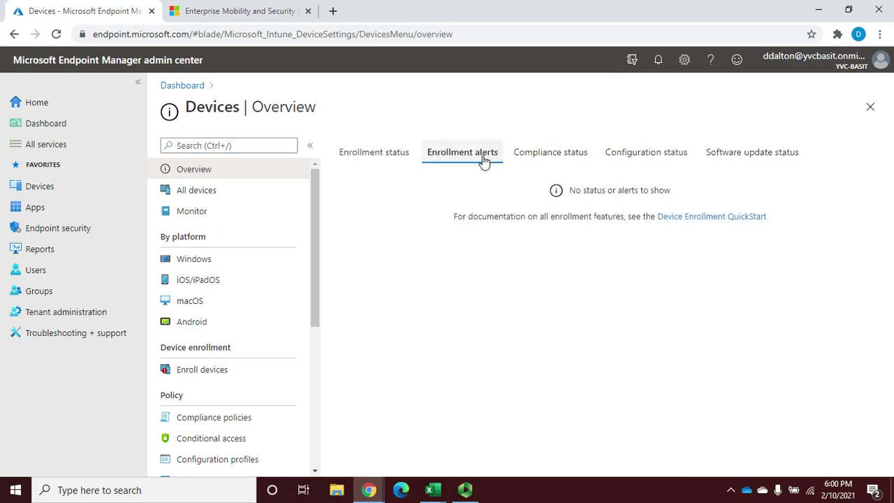
pyautogui.click(540, 155)
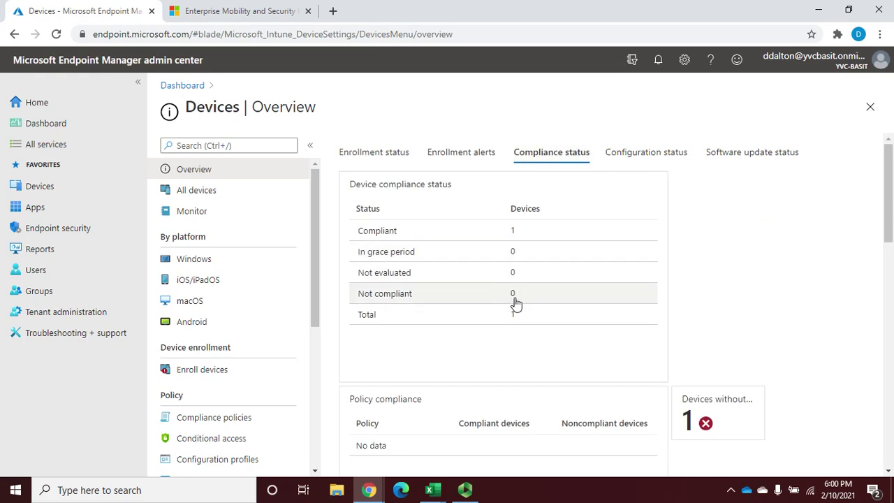
pyautogui.click(641, 155)
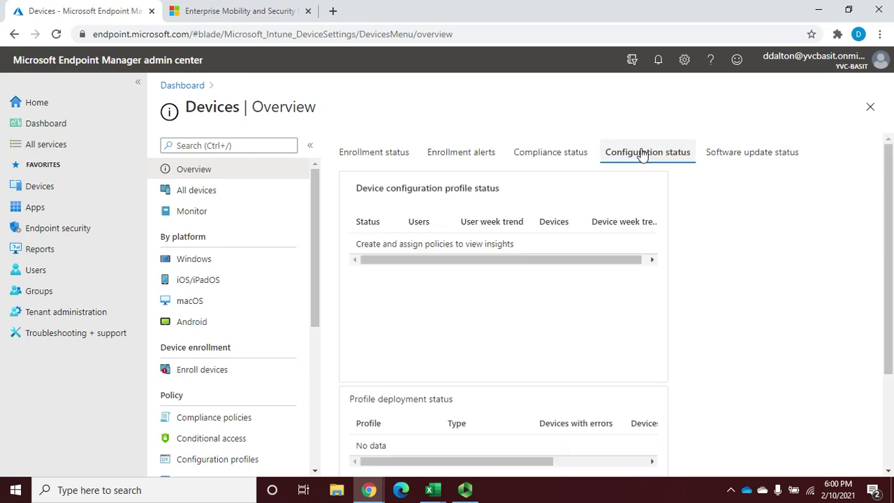
pyautogui.click(735, 159)
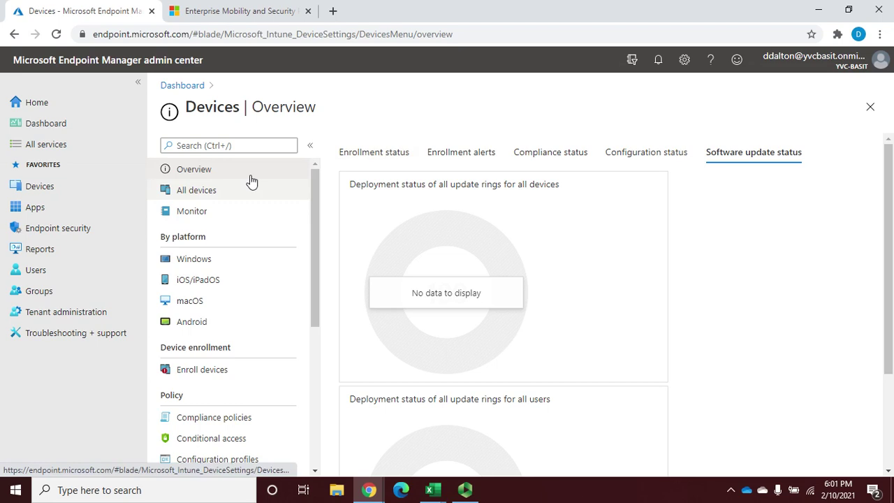
# View the list of all devices and the Monitor reports for assignment status, devices with restricted apps and certificates
pyautogui.click(184, 197)
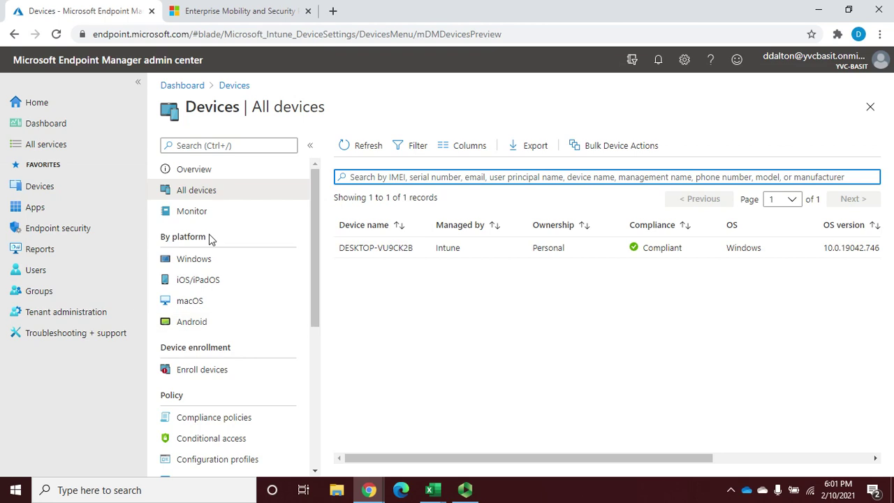
pyautogui.click(224, 213)
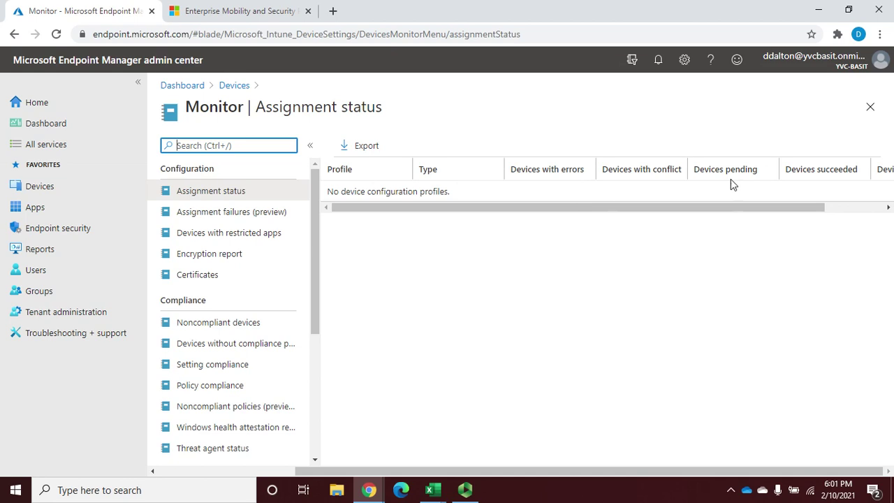
pyautogui.click(209, 232)
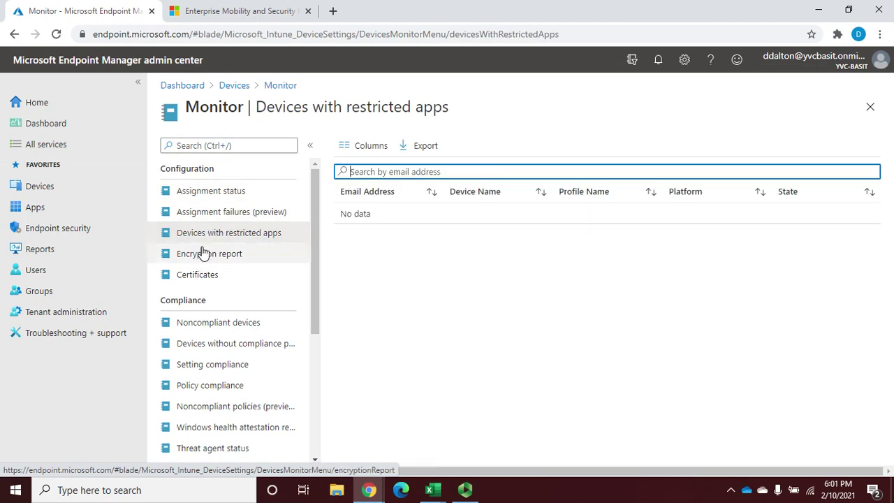
pyautogui.click(189, 283)
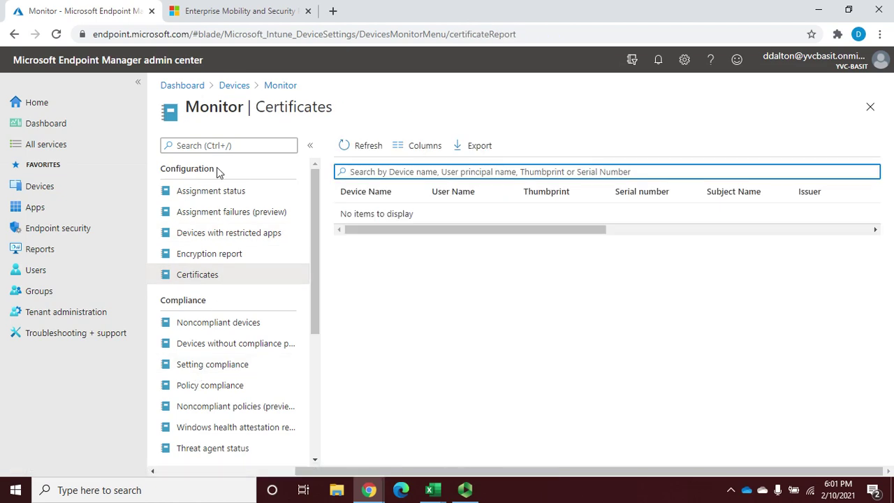
# Return to the Devices overview and view the Windows devices list and the Windows enrollment options
pyautogui.click(235, 86)
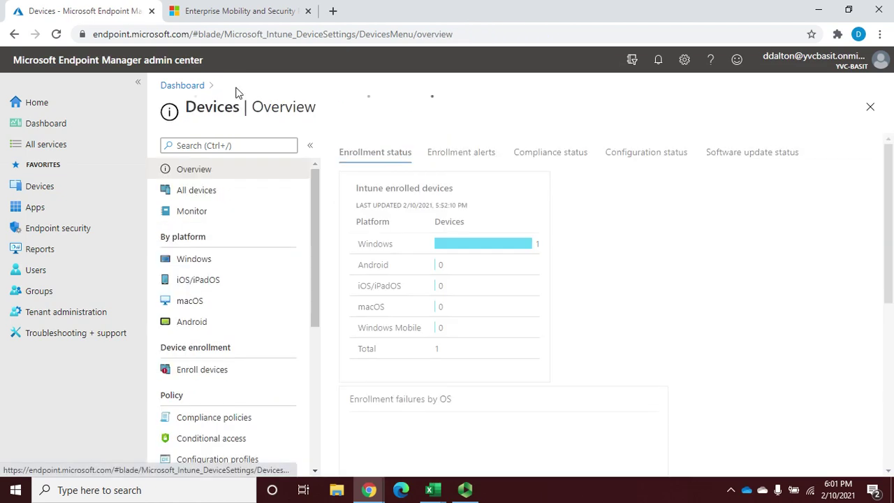
pyautogui.click(198, 261)
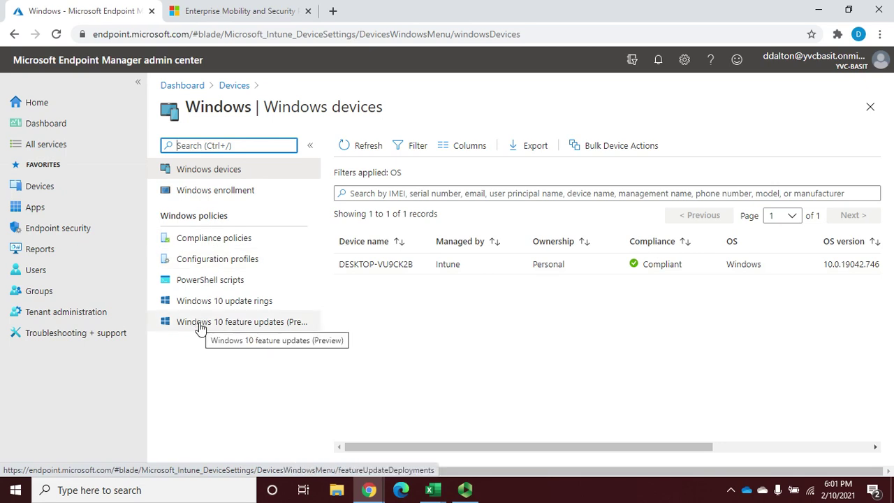
pyautogui.click(211, 196)
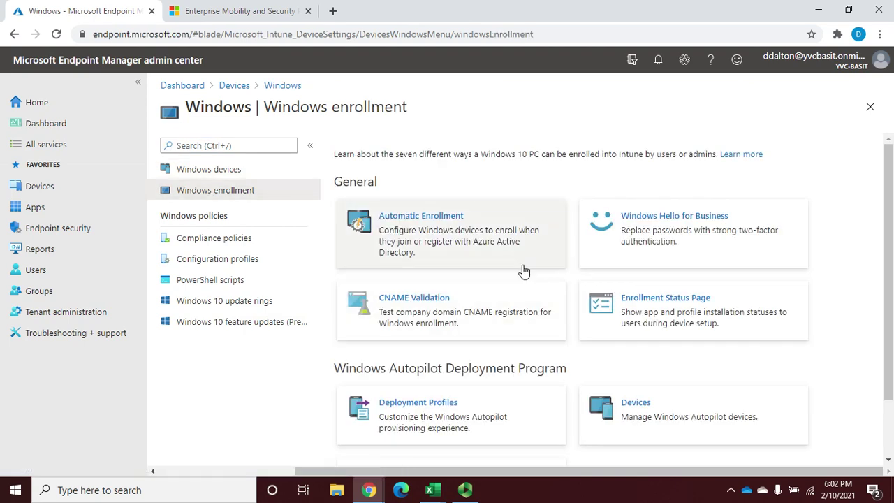
# Return to the Devices overview and view the iOS/iPadOS devices list and the iOS/iPadOS enrollment options
pyautogui.click(235, 87)
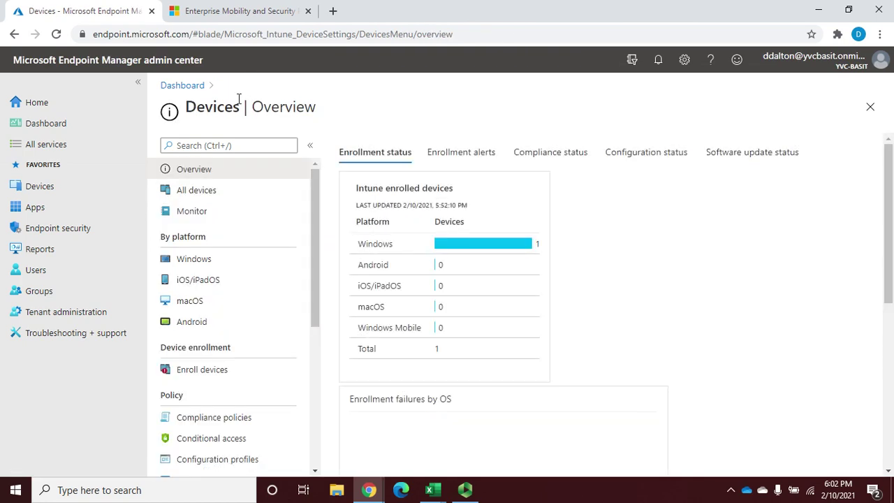
pyautogui.click(198, 280)
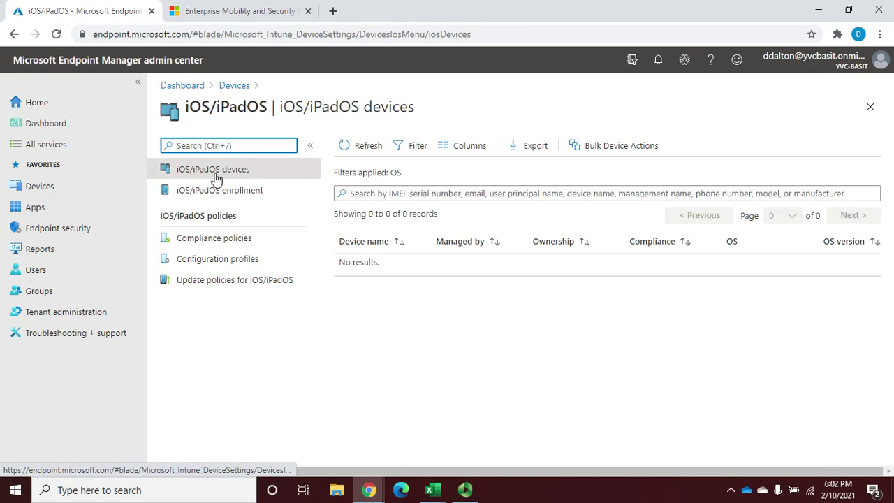
pyautogui.click(234, 195)
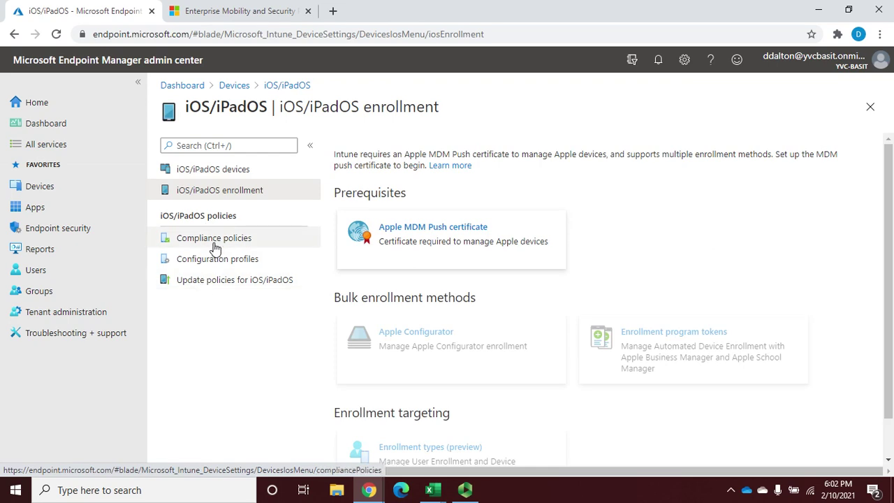
# Review the Enroll devices pages from Windows, Apple and Android enrollment through restrictions, corporate device identifiers and device enrollment managers, ending back at the Devices overview
pyautogui.click(233, 84)
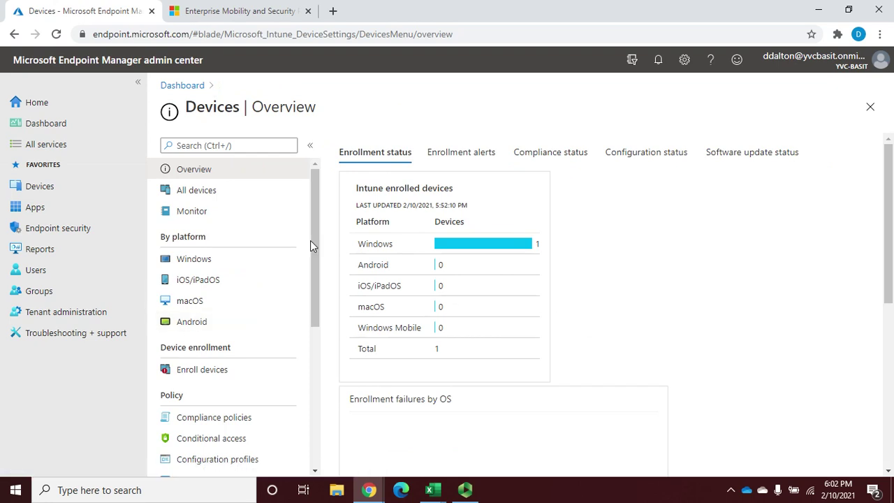
pyautogui.moveTo(314, 250); pyautogui.dragTo(316, 352)
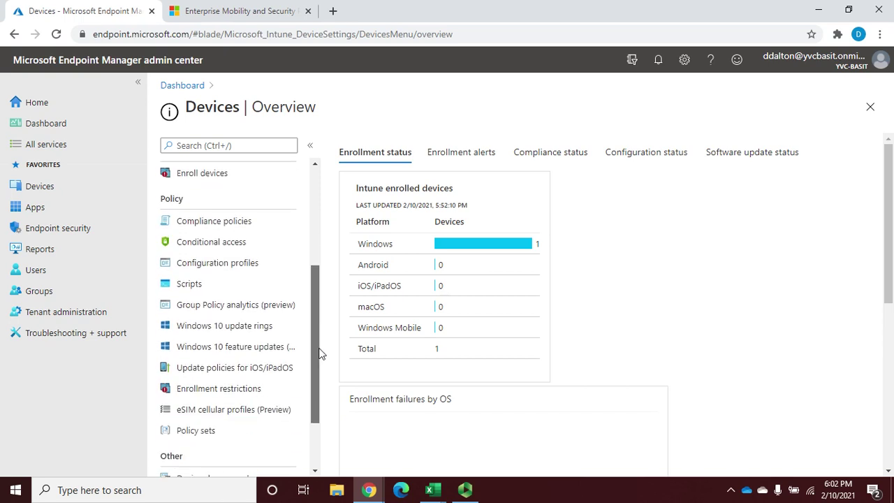
pyautogui.click(202, 174)
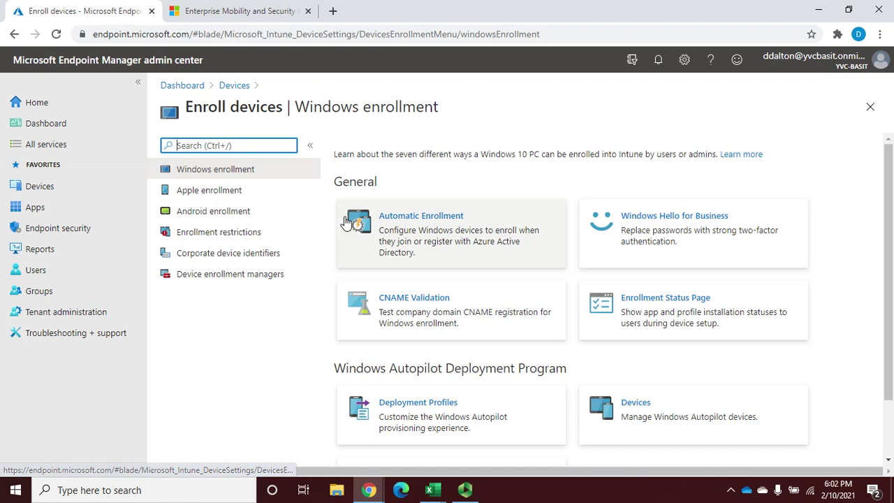
pyautogui.click(214, 191)
pyautogui.click(203, 217)
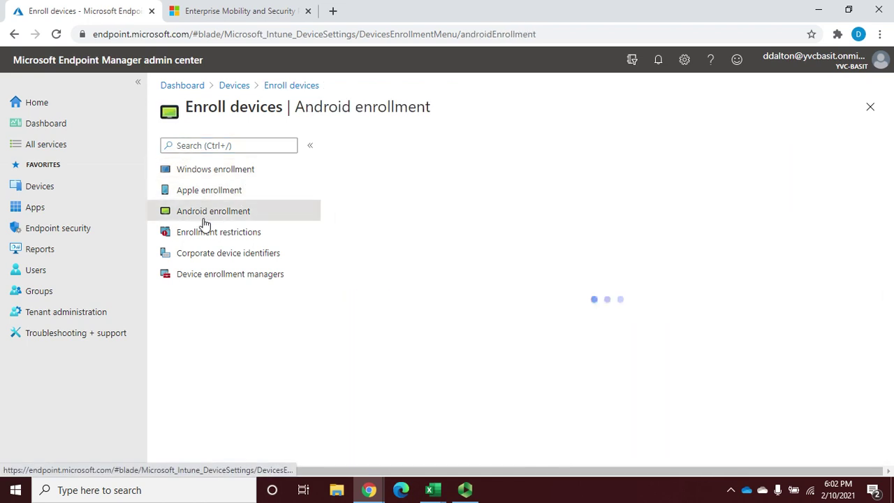
pyautogui.click(202, 238)
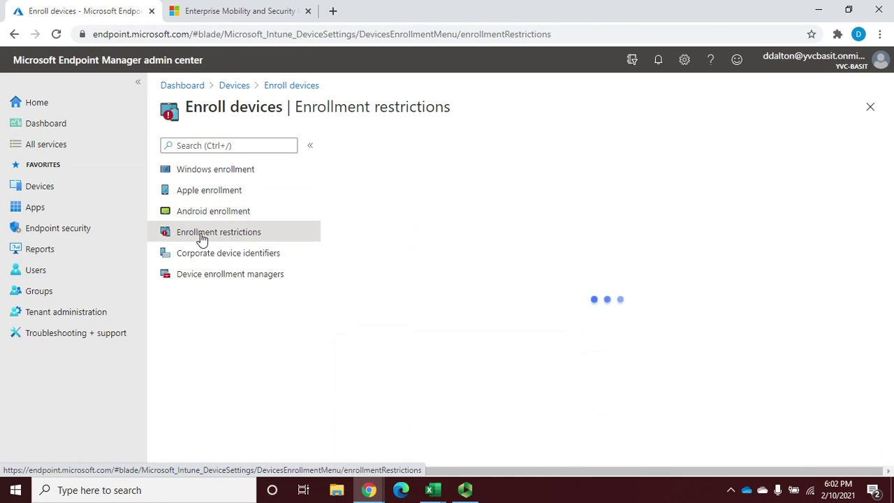
pyautogui.click(196, 258)
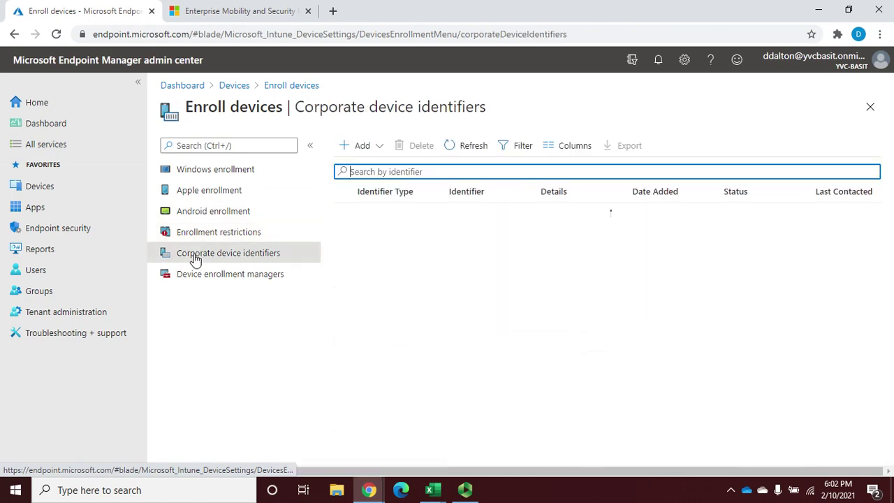
pyautogui.click(198, 283)
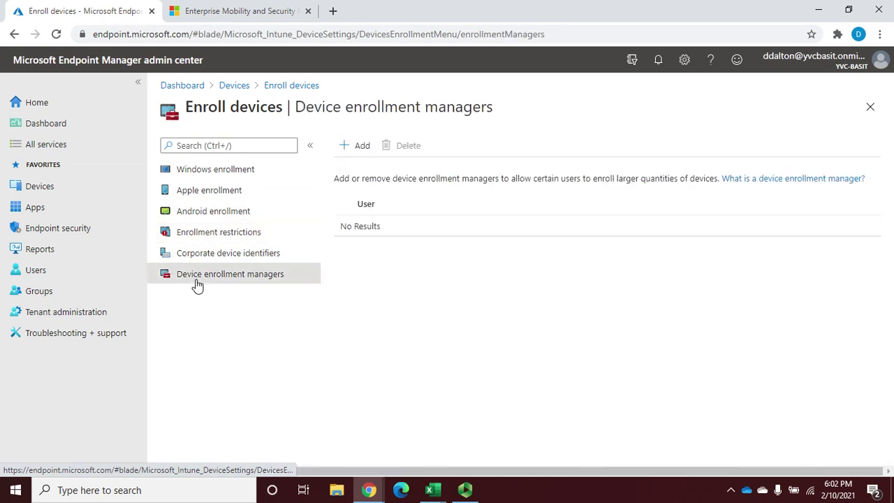
pyautogui.click(232, 88)
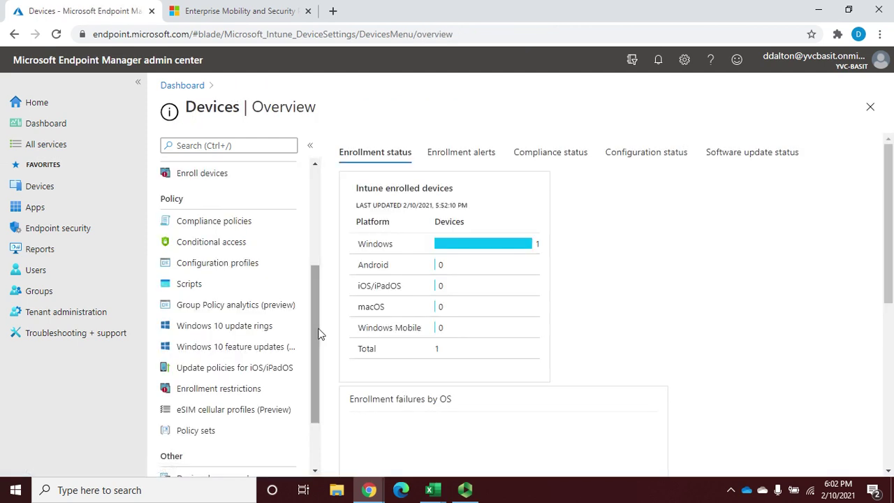
# View the Windows 10 update rings and the Conditional Access policies, and return to the start of the Devices overview's page list
pyautogui.moveTo(312, 303); pyautogui.dragTo(320, 265)
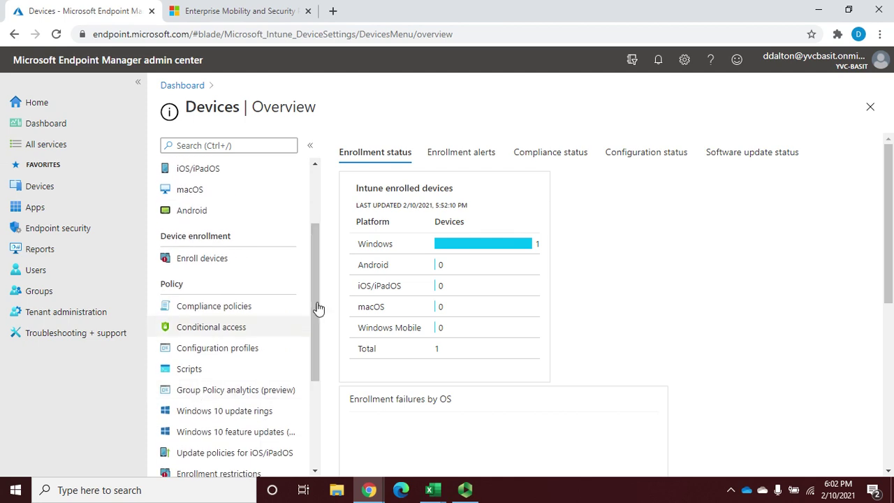
pyautogui.moveTo(316, 284); pyautogui.dragTo(316, 365)
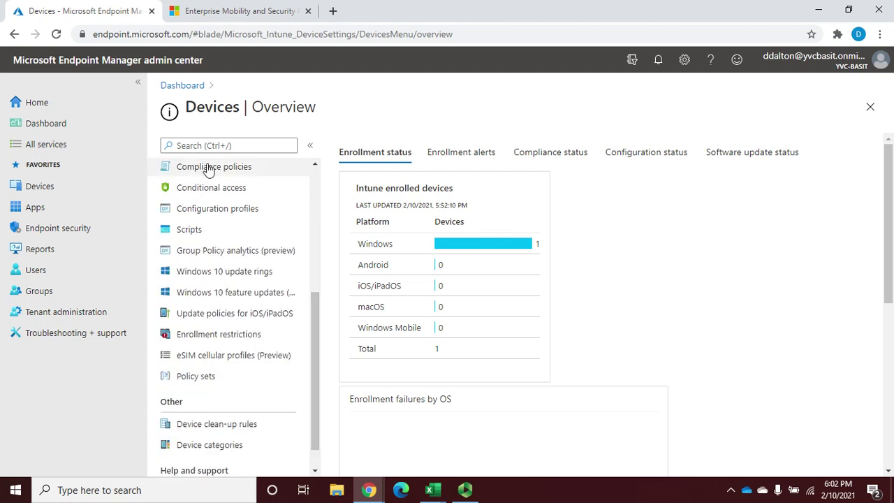
pyautogui.click(210, 278)
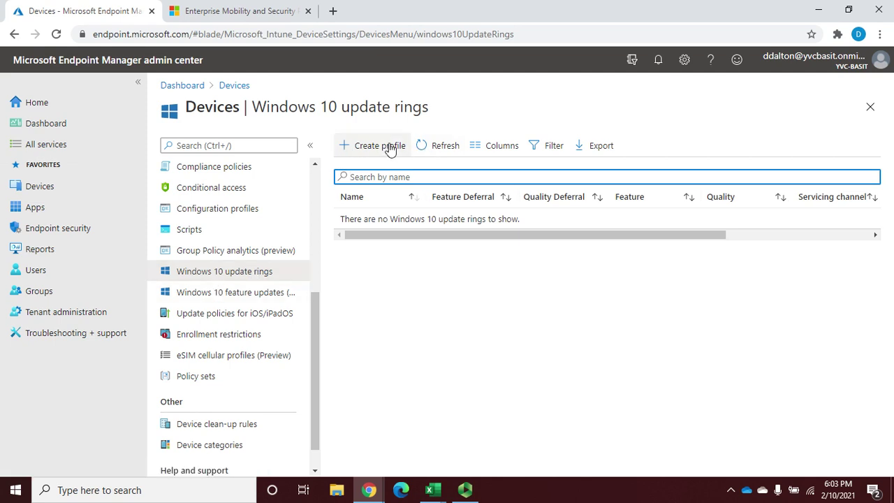
pyautogui.click(202, 190)
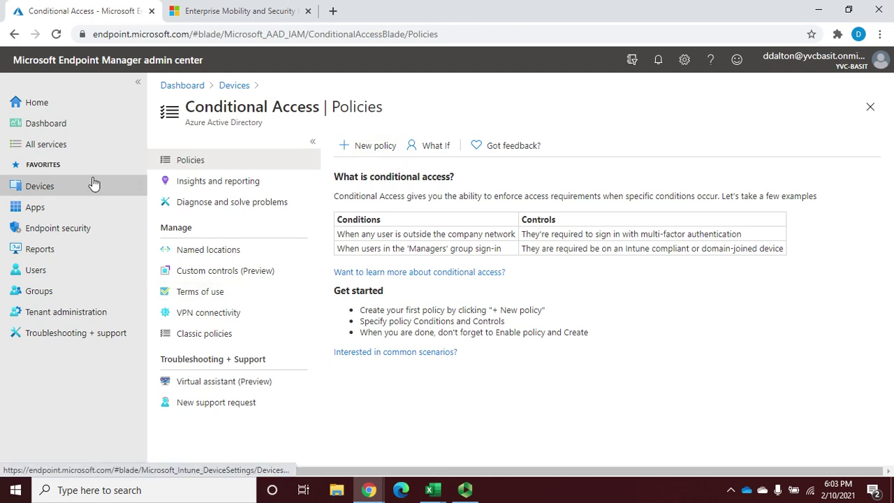
pyautogui.click(233, 85)
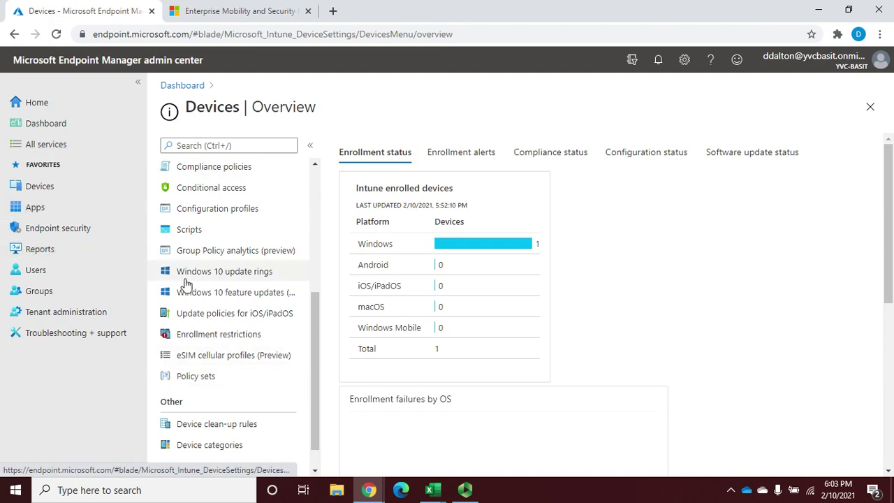
pyautogui.moveTo(314, 343); pyautogui.dragTo(321, 202)
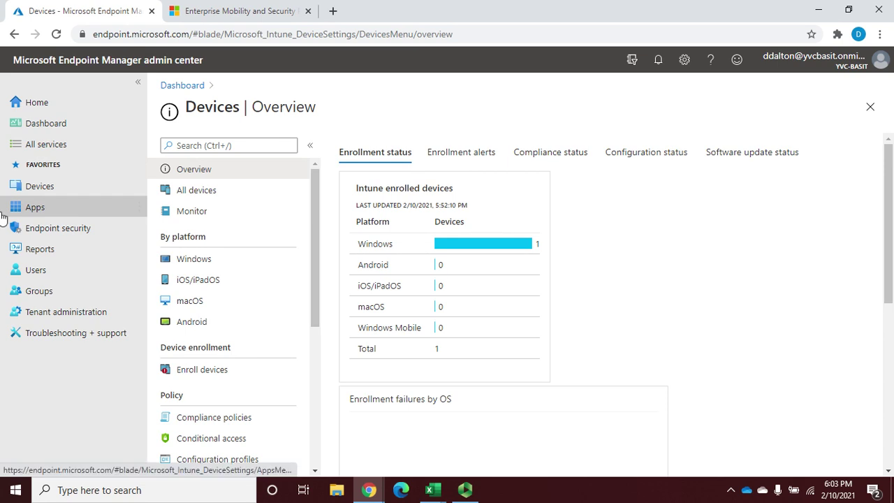
# View the Apps overview and the Windows apps list, and open the Add App form for the Microsoft store app type
pyautogui.click(31, 211)
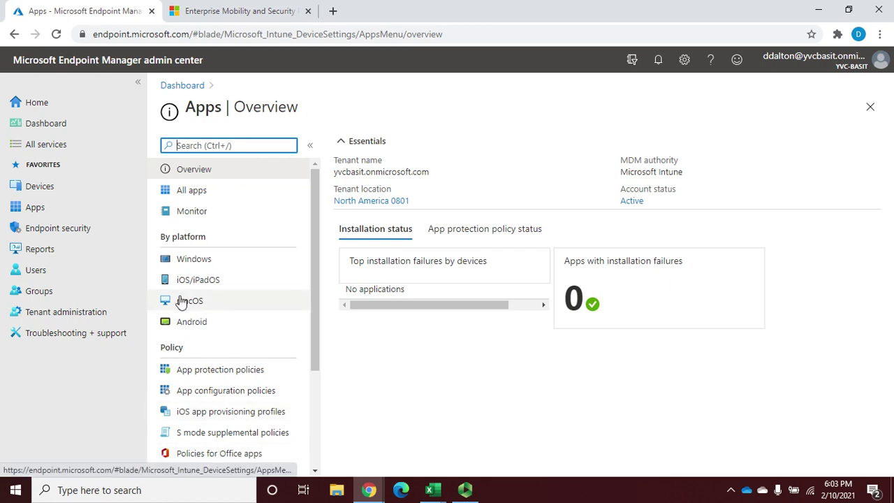
pyautogui.click(189, 269)
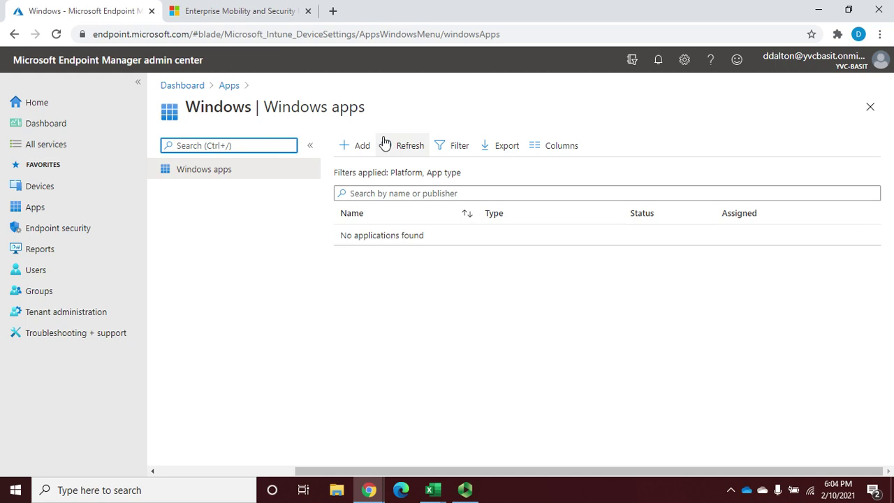
pyautogui.click(355, 147)
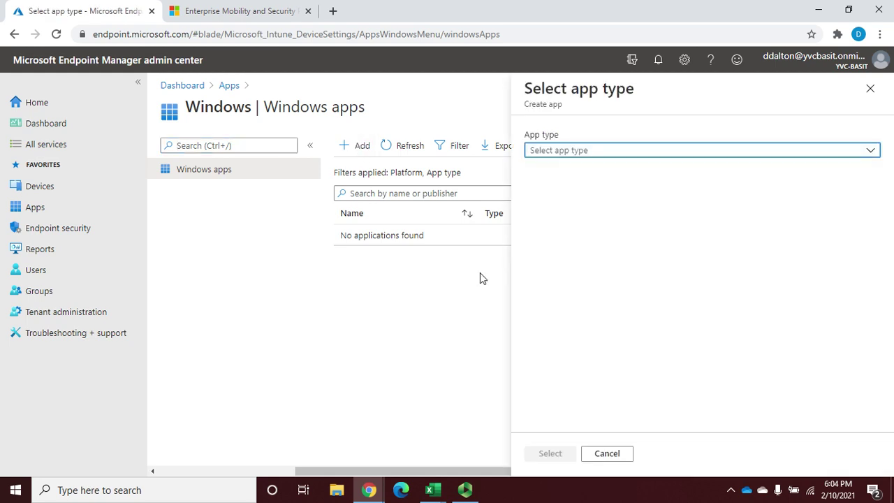
pyautogui.click(703, 160)
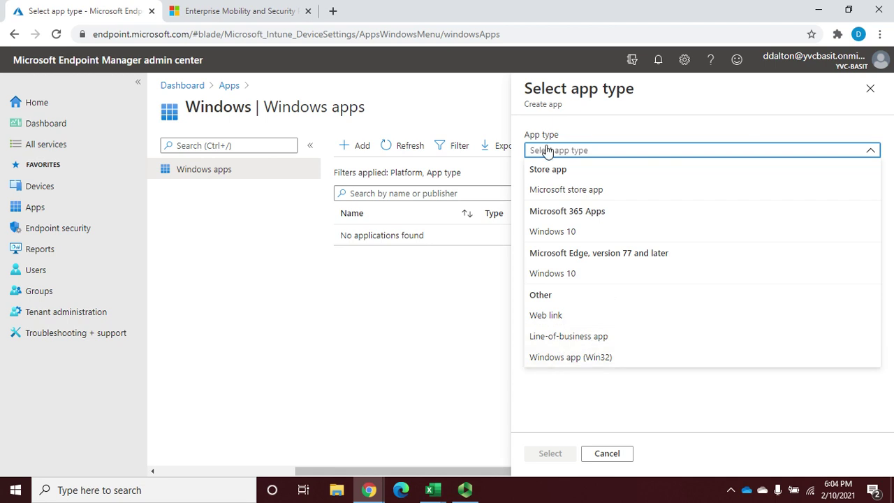
pyautogui.click(548, 193)
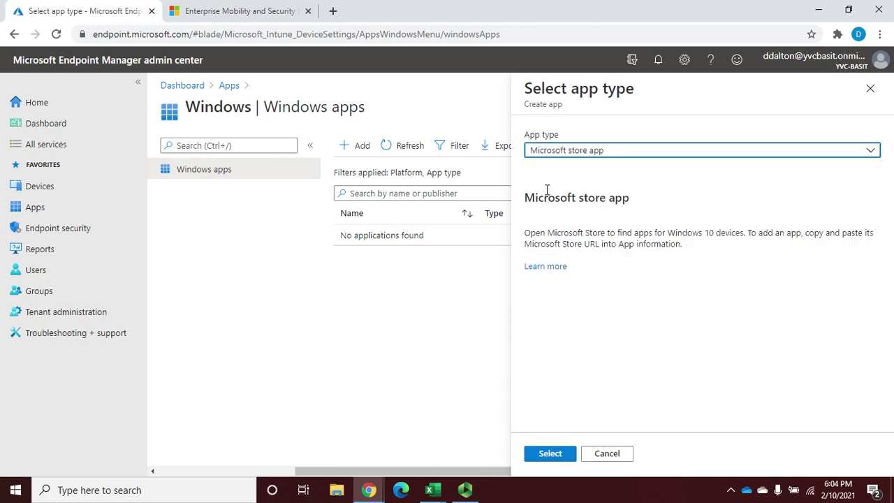
pyautogui.click(550, 453)
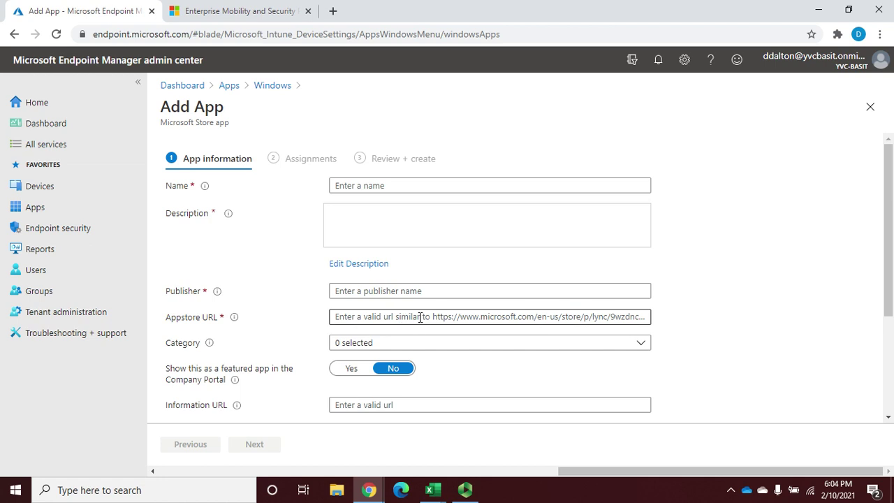
# Review the category choices and remaining app information fields of the Add App form, and return to the Apps overview without adding an app
pyautogui.click(516, 343)
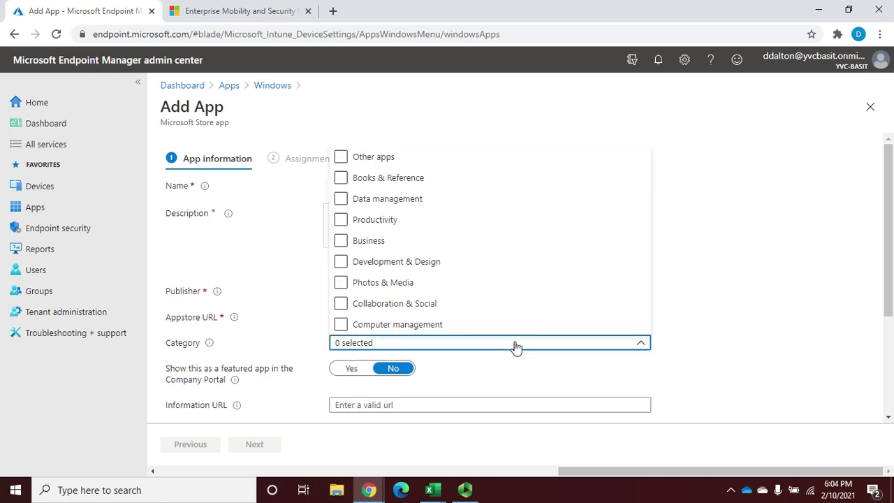
pyautogui.click(516, 343)
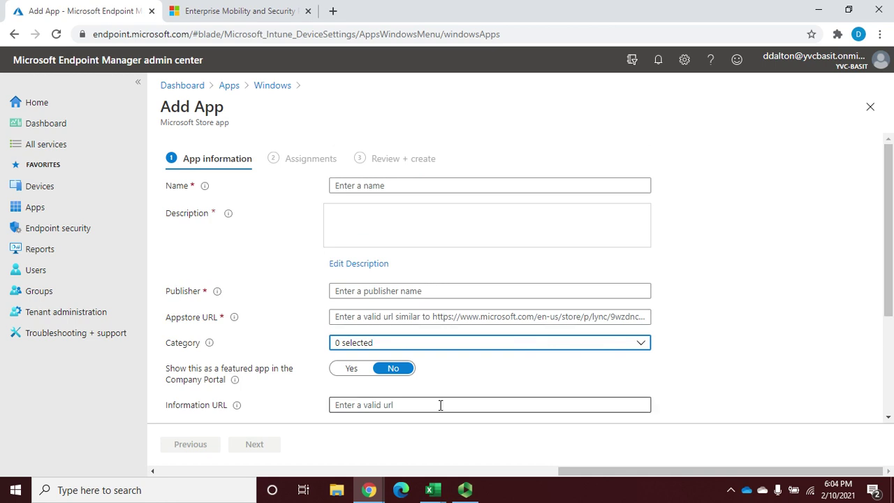
pyautogui.moveTo(889, 185); pyautogui.dragTo(892, 284)
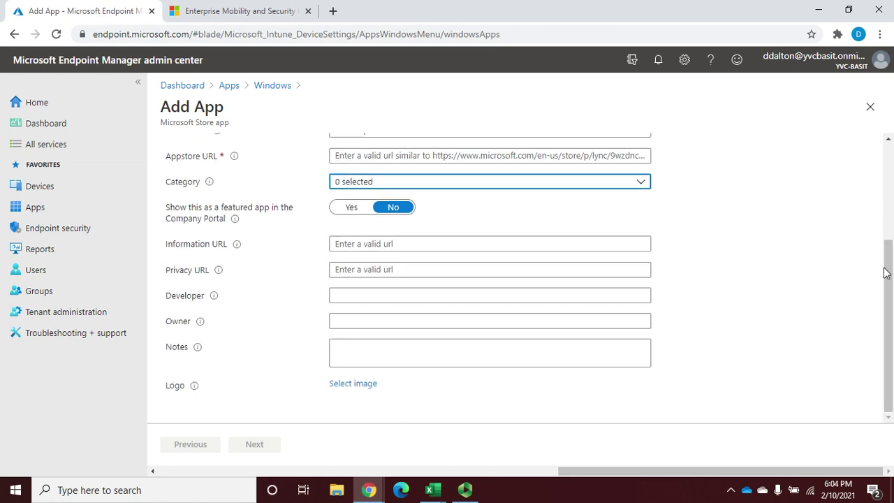
pyautogui.scroll(3, 890, 275)
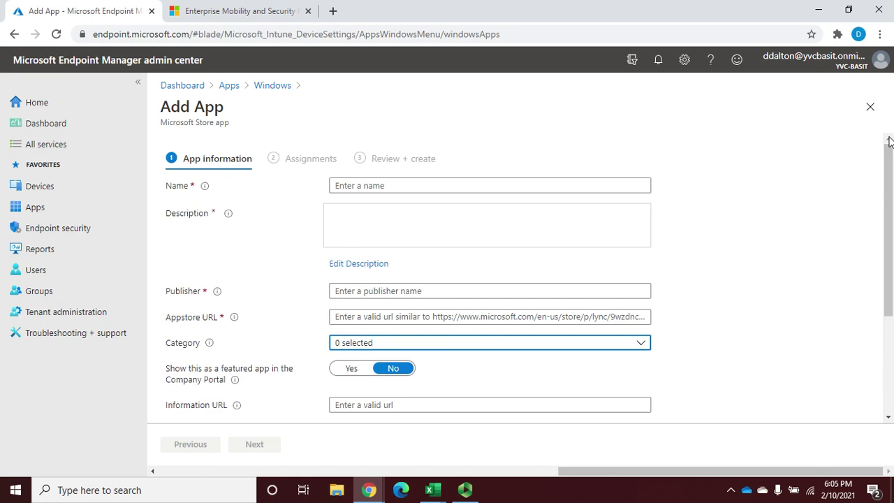
pyautogui.click(308, 161)
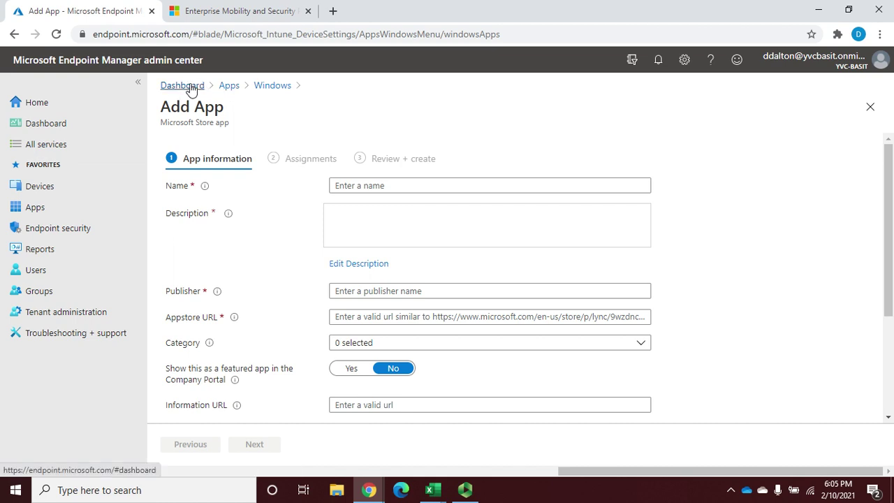
pyautogui.click(229, 86)
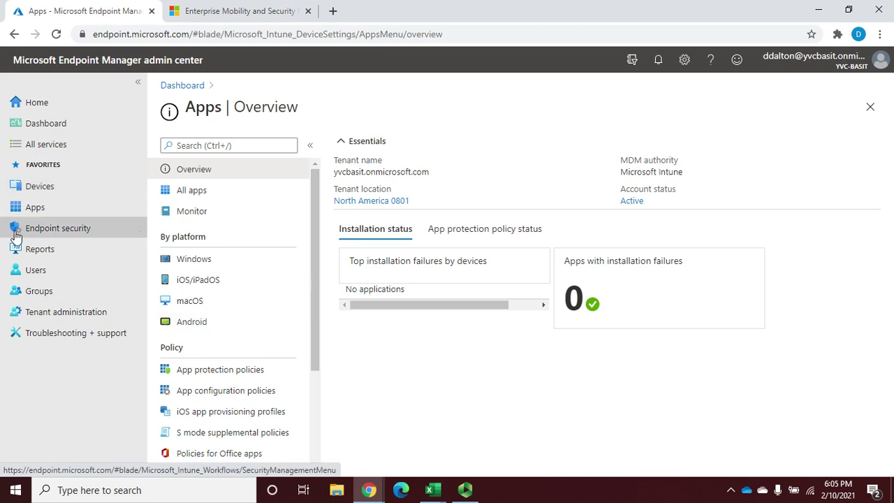
# View the Endpoint security overview, the Firewall summary with its Windows 10 MDM devices report, and the Endpoint detection and response policies
pyautogui.click(46, 236)
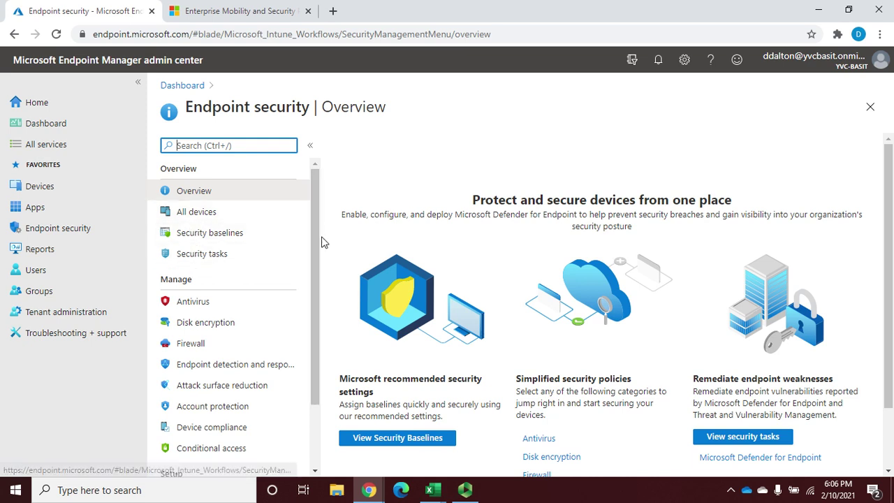
pyautogui.moveTo(324, 240); pyautogui.dragTo(315, 371)
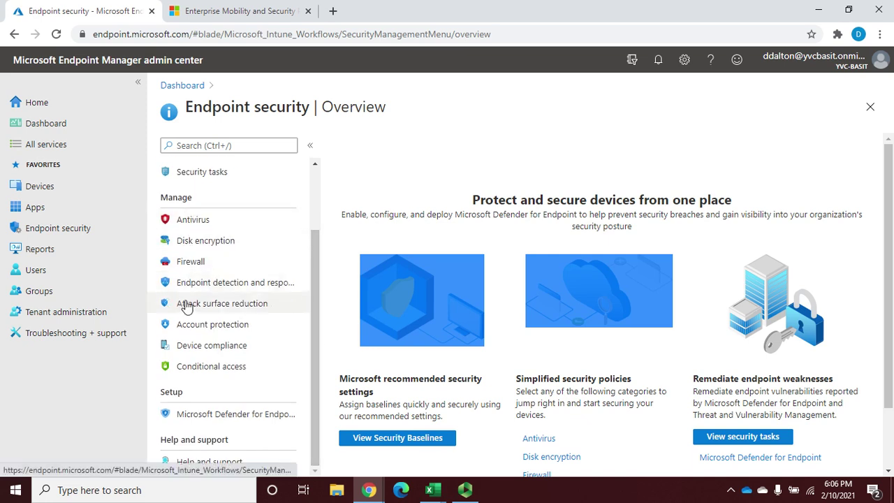
pyautogui.click(203, 268)
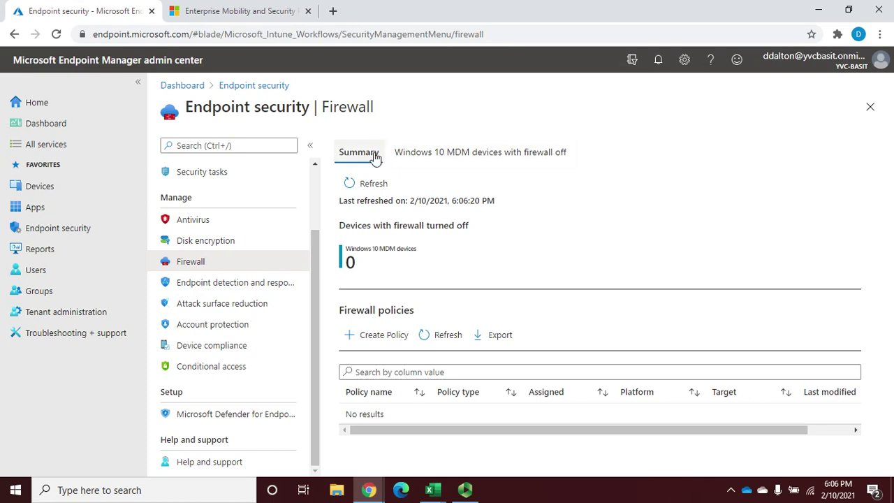
pyautogui.click(495, 156)
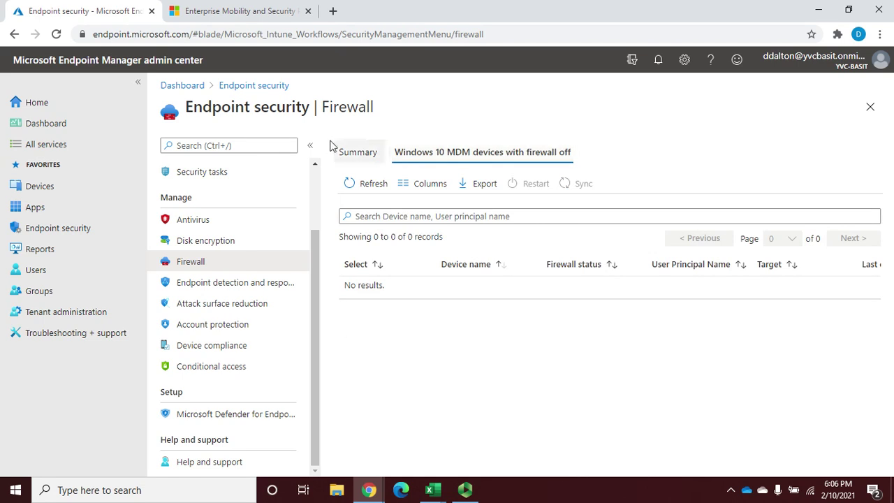
pyautogui.click(223, 284)
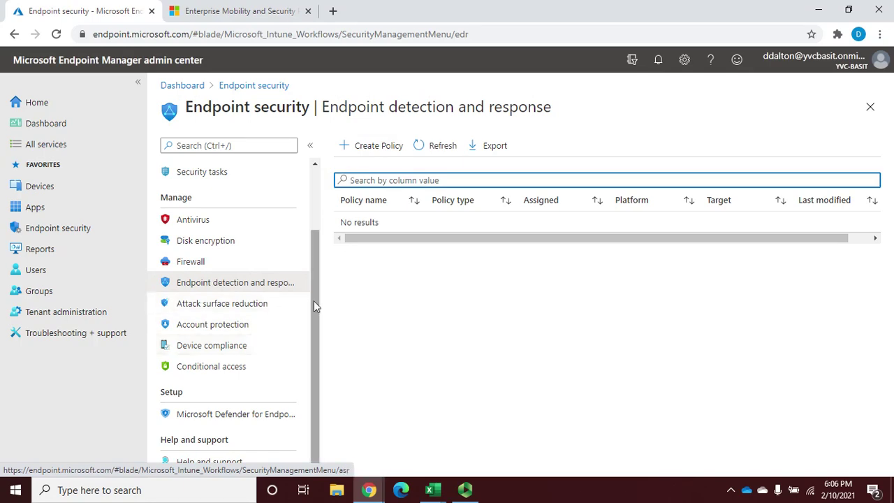
# Review the Antivirus page's Windows 10 active malware and unhealthy endpoints reports, ending back at its summary
pyautogui.scroll(2, 315, 305)
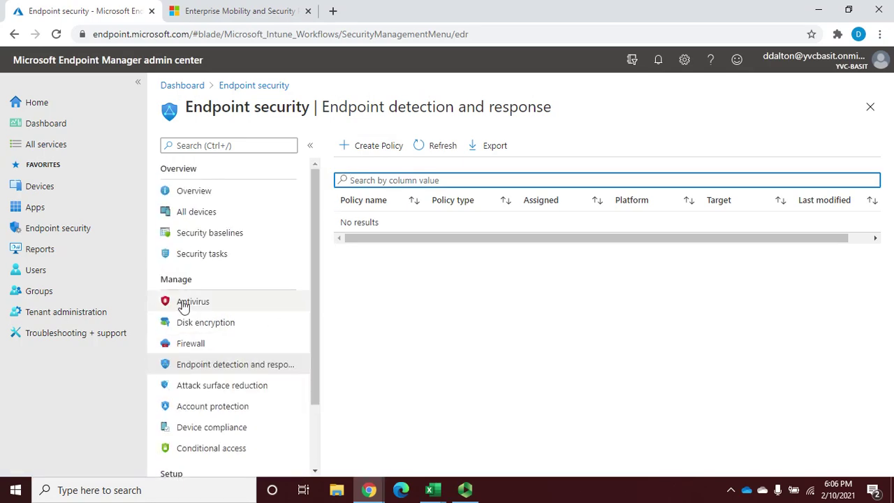
pyautogui.click(183, 306)
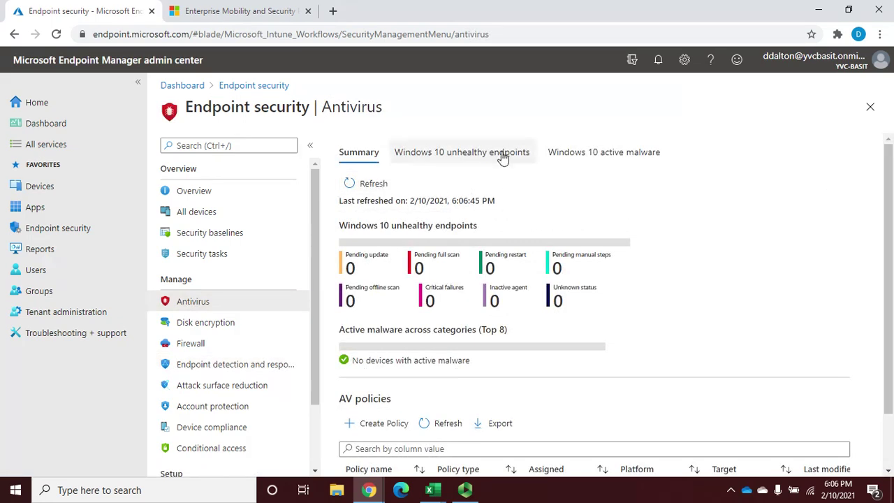
pyautogui.click(602, 153)
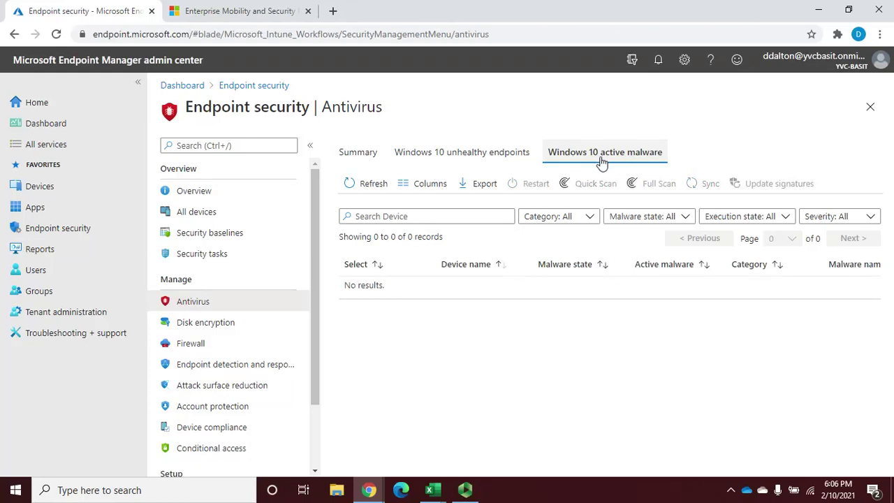
pyautogui.click(494, 155)
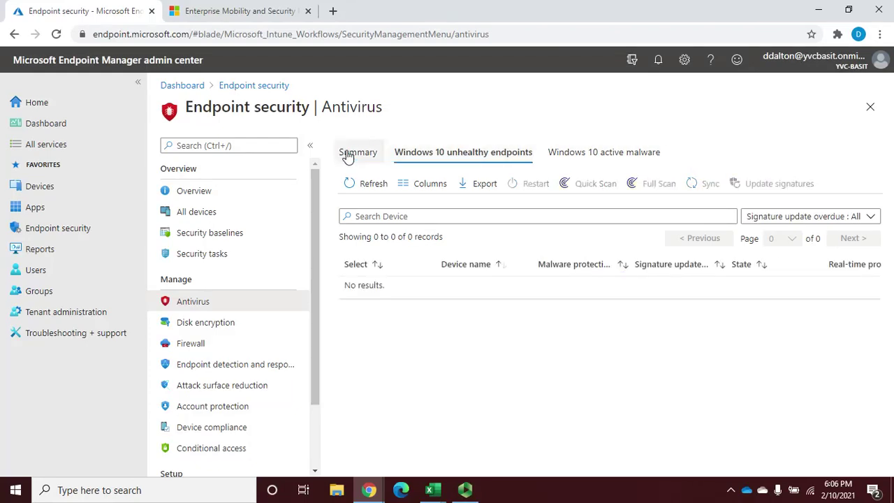
pyautogui.click(357, 152)
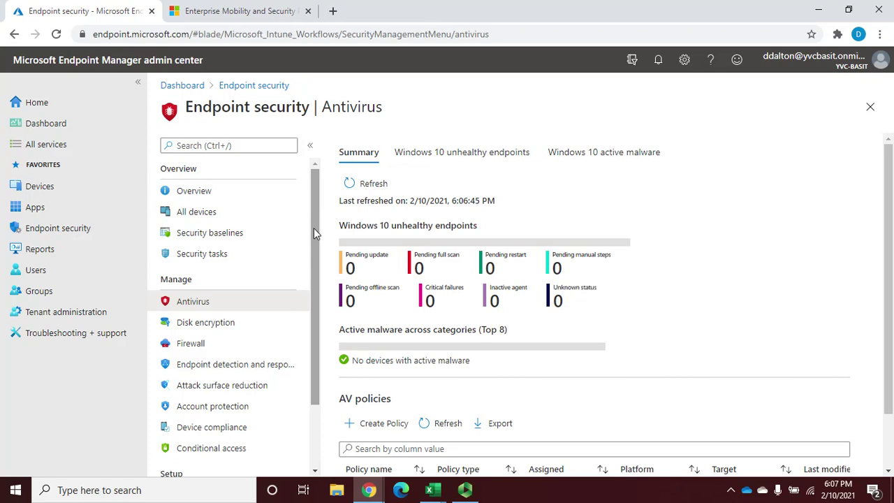
pyautogui.scroll(-1, 313, 231)
pyautogui.scroll(1, 311, 206)
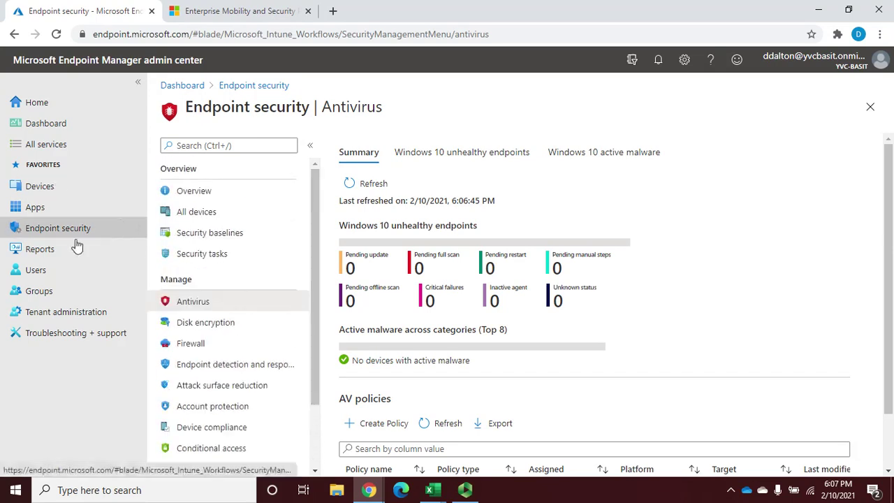
# View the Reports overview and look through its list of available report categories
pyautogui.click(49, 255)
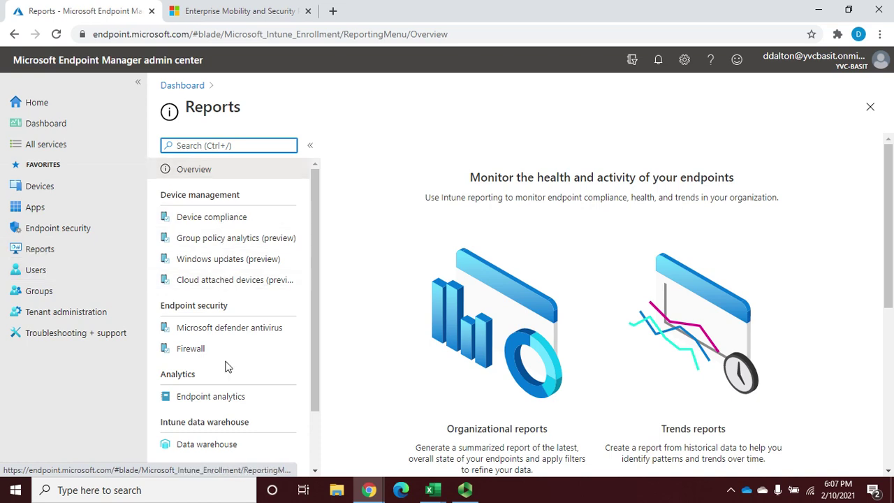
pyautogui.moveTo(312, 309); pyautogui.dragTo(306, 424)
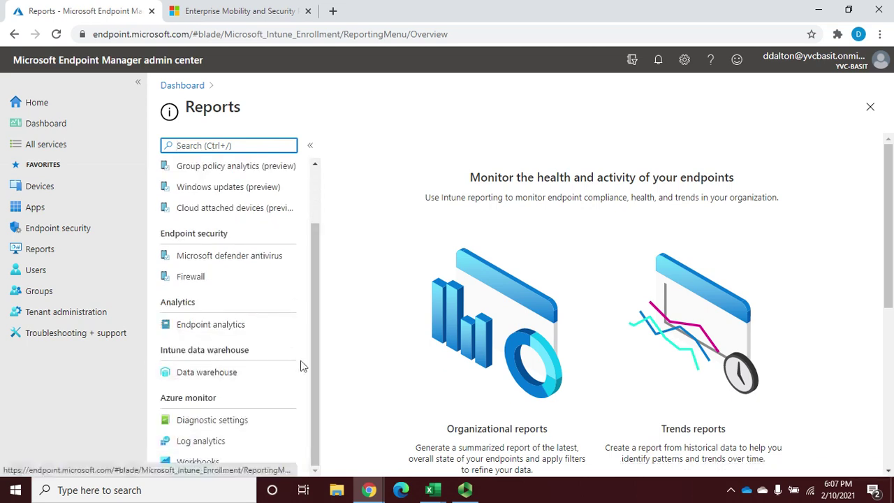
pyautogui.moveTo(315, 340); pyautogui.dragTo(329, 70)
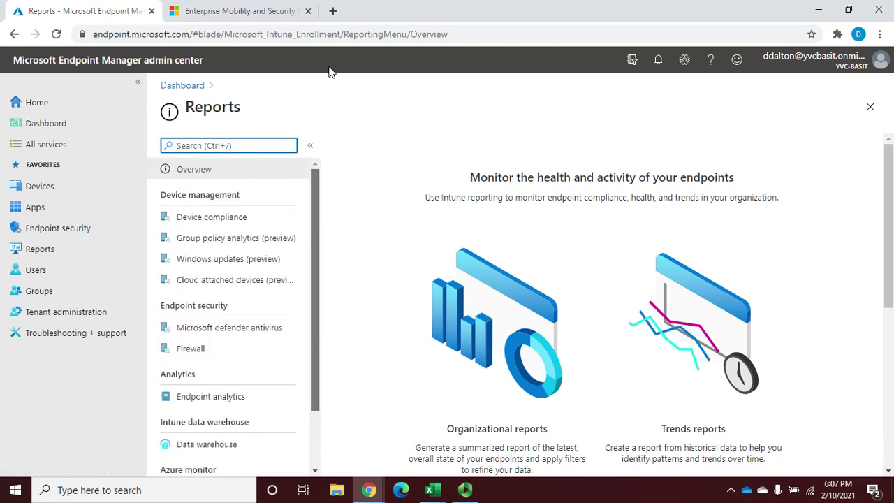
# View the Users and Groups pages, return to the list of all users and open the form for creating a new user
pyautogui.click(43, 278)
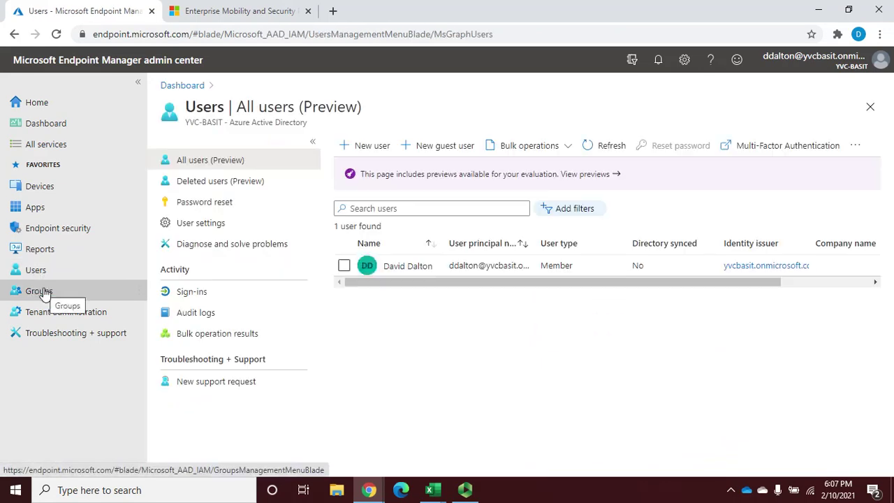
pyautogui.click(43, 294)
pyautogui.click(43, 273)
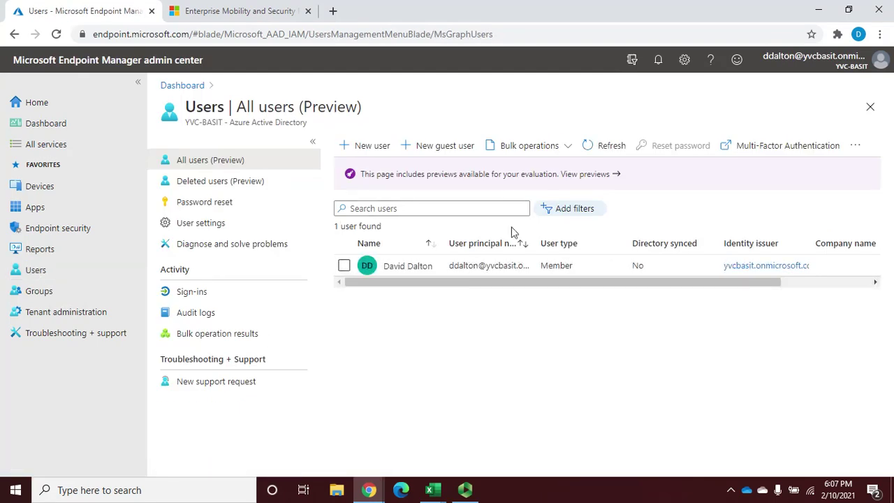
pyautogui.click(358, 152)
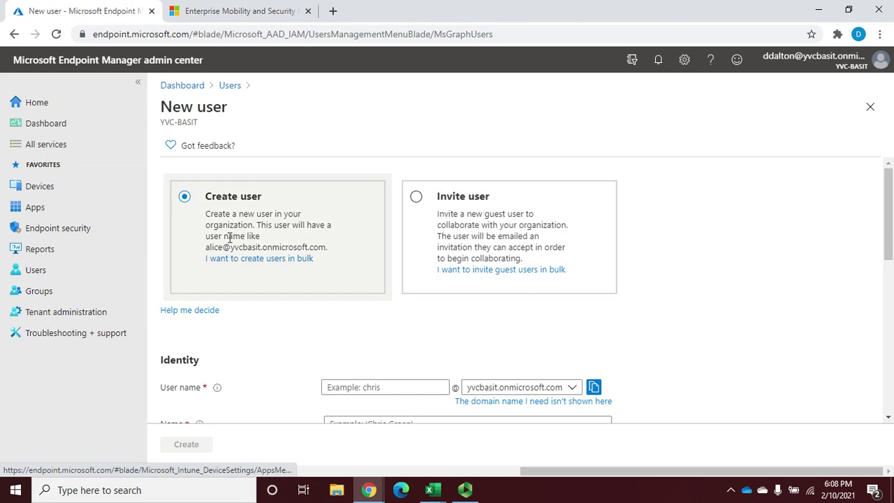
# View the bulk user creation options, close them and look through the New user form
pyautogui.click(265, 259)
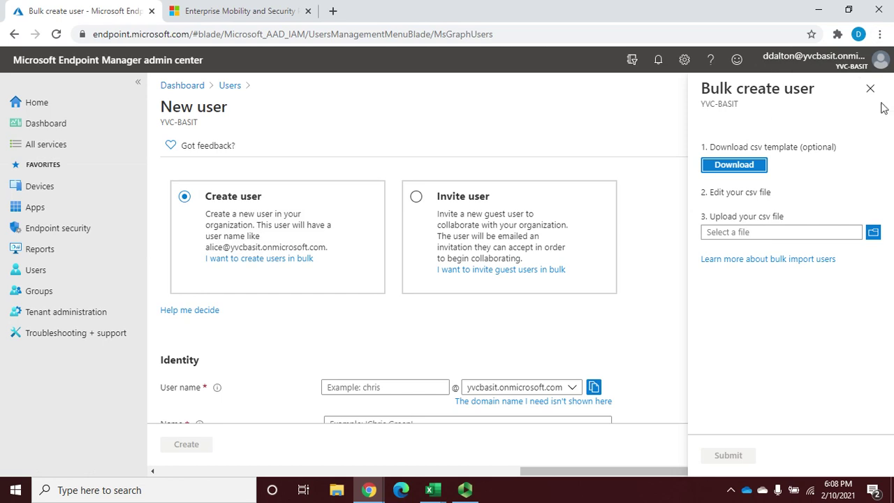
pyautogui.click(870, 88)
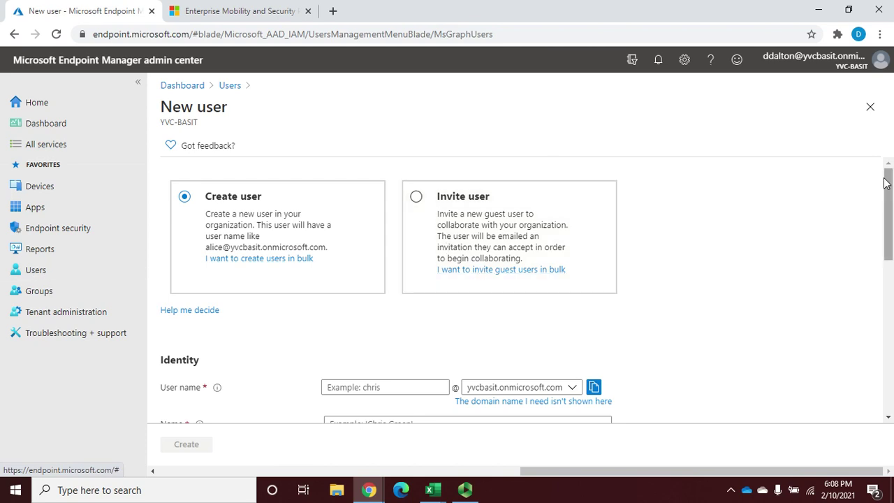
pyautogui.moveTo(886, 183); pyautogui.dragTo(890, 223)
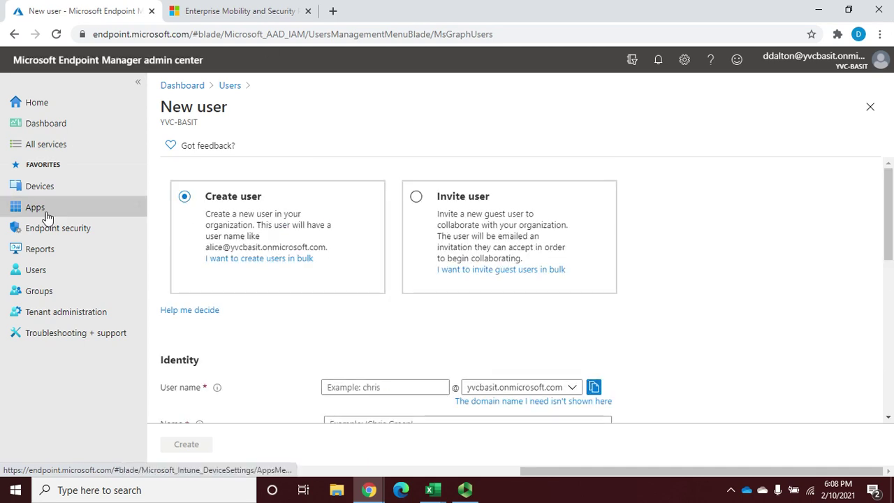
# Return to the list of all users, look through its bulk operations and additional commands, and view the Groups page
pyautogui.click(40, 275)
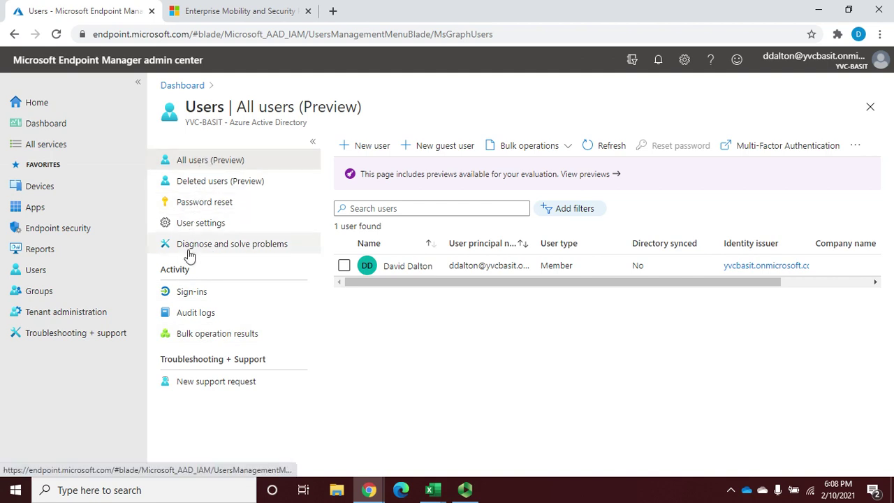
pyautogui.click(570, 151)
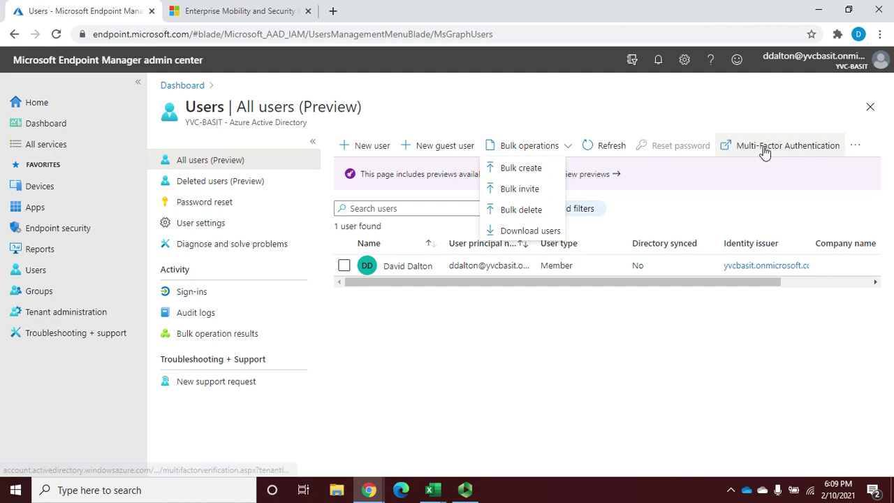
pyautogui.click(856, 147)
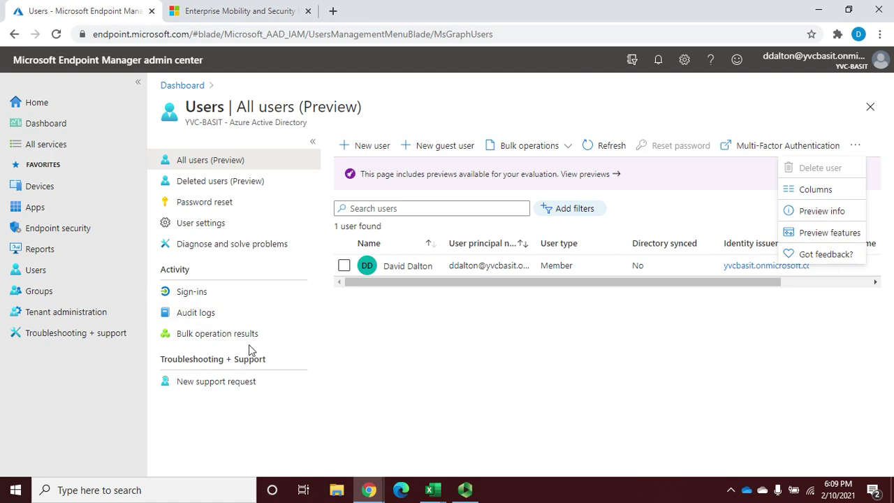
pyautogui.click(60, 297)
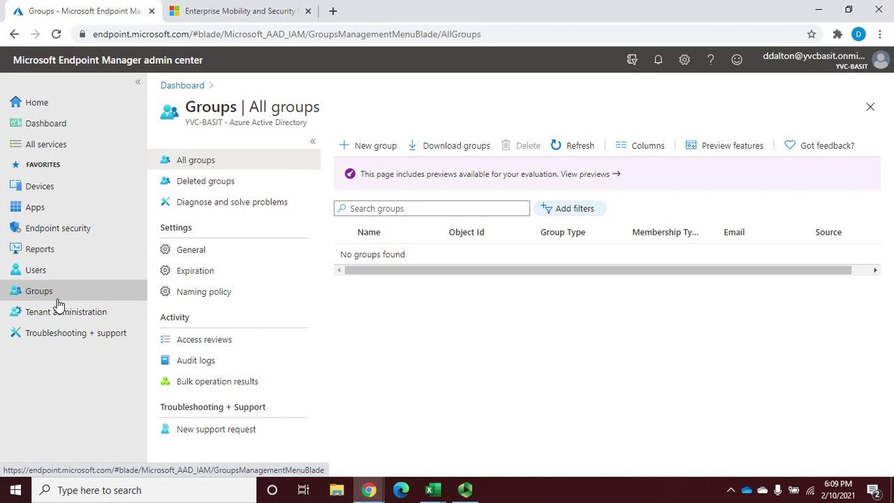
# Open the Windows enrollment page for Windows devices and look through its general and Windows Autopilot options
pyautogui.click(39, 186)
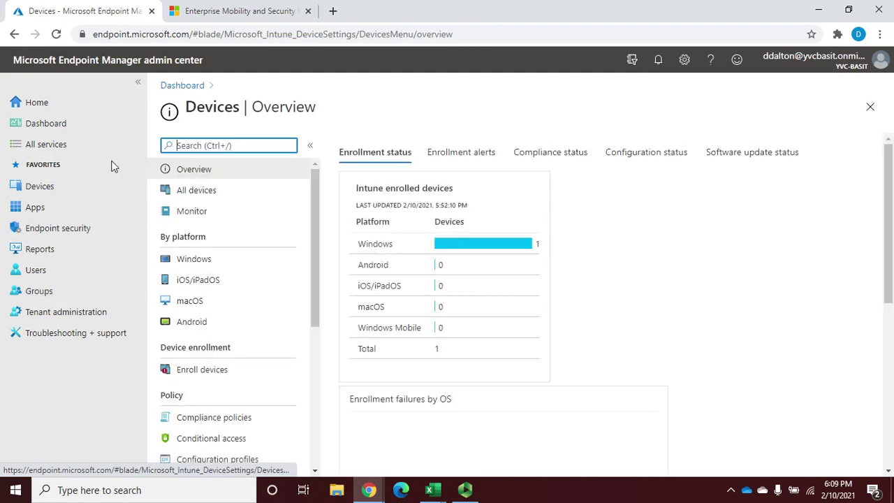
pyautogui.click(202, 262)
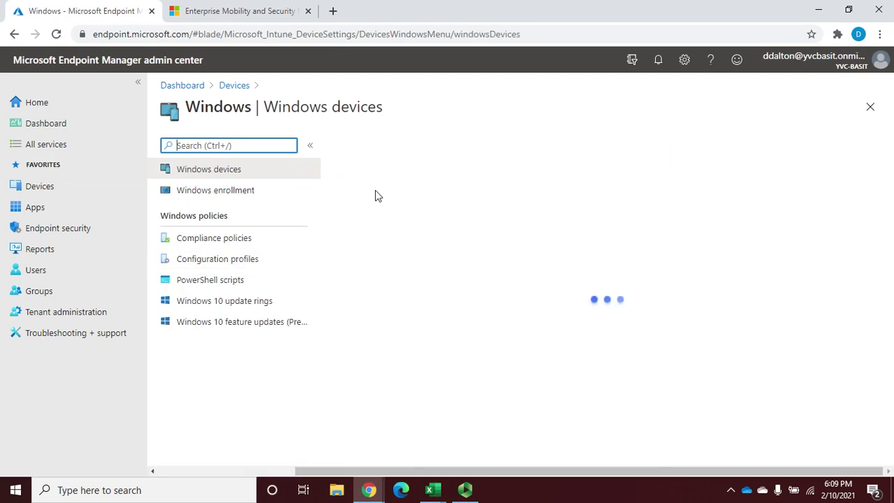
pyautogui.click(223, 196)
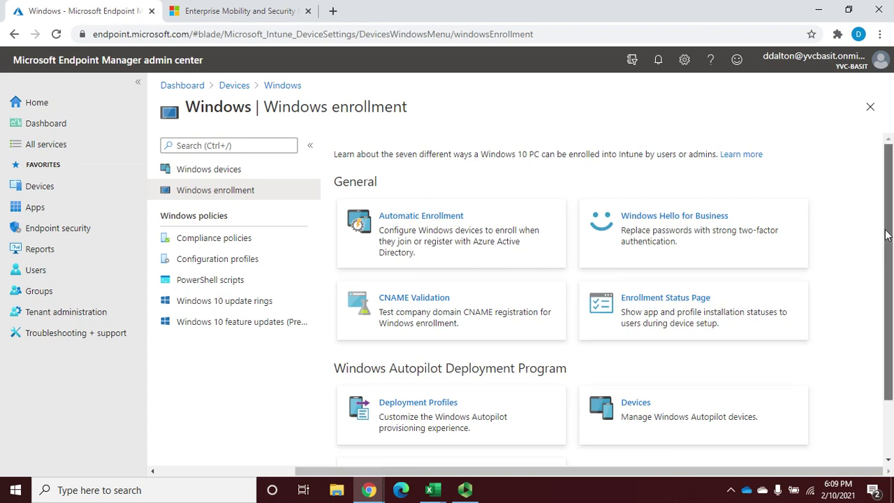
pyautogui.scroll(-1, 887, 235)
pyautogui.scroll(1, 887, 235)
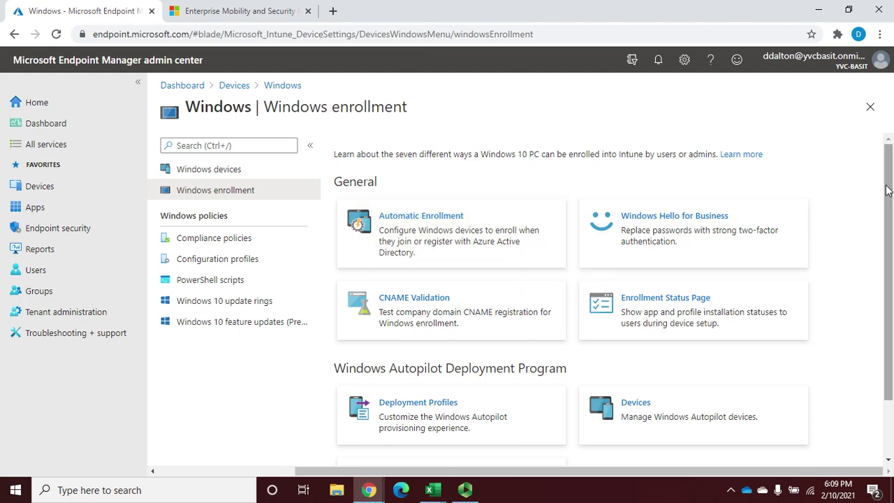
pyautogui.scroll(-1, 890, 199)
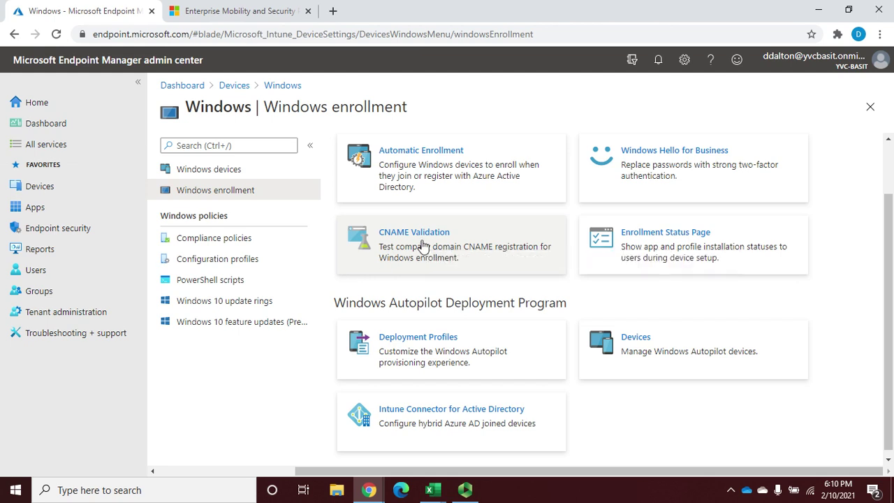
# Read the CNAME Validation notes, highlighting the DNS propagation sentence, then close them and review the remaining Windows enrollment options
pyautogui.click(423, 245)
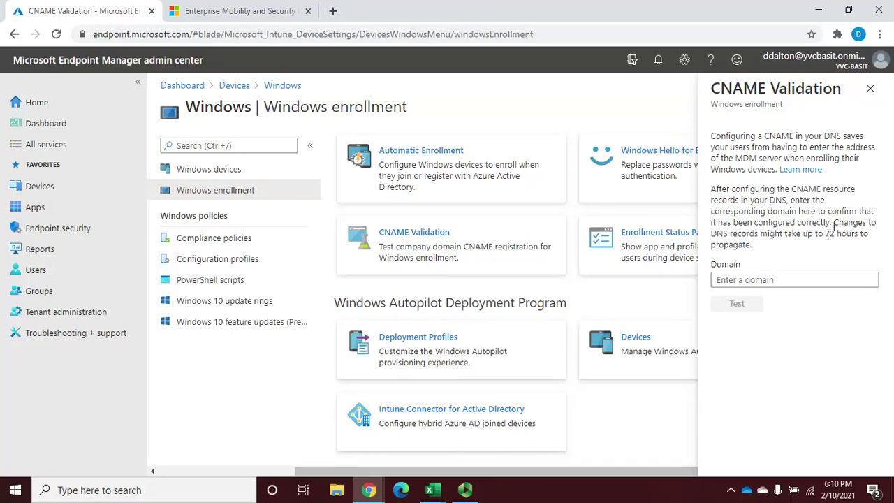
pyautogui.moveTo(834, 223); pyautogui.dragTo(842, 250)
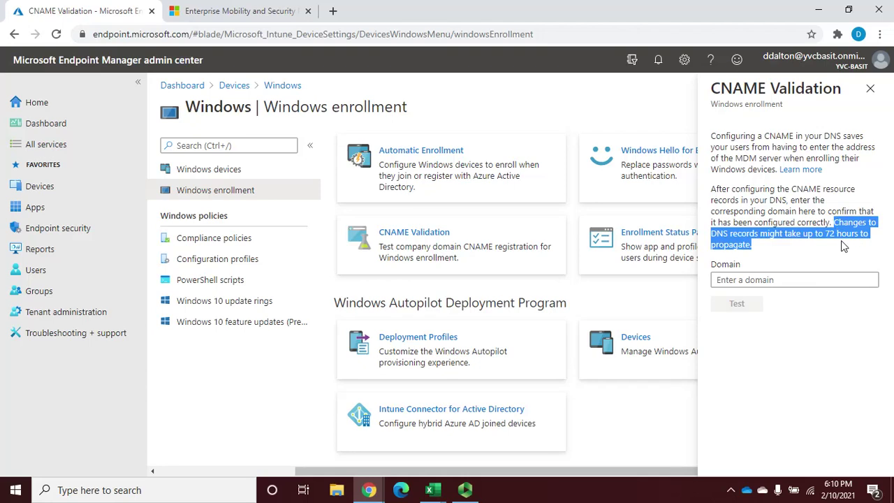
pyautogui.click(870, 88)
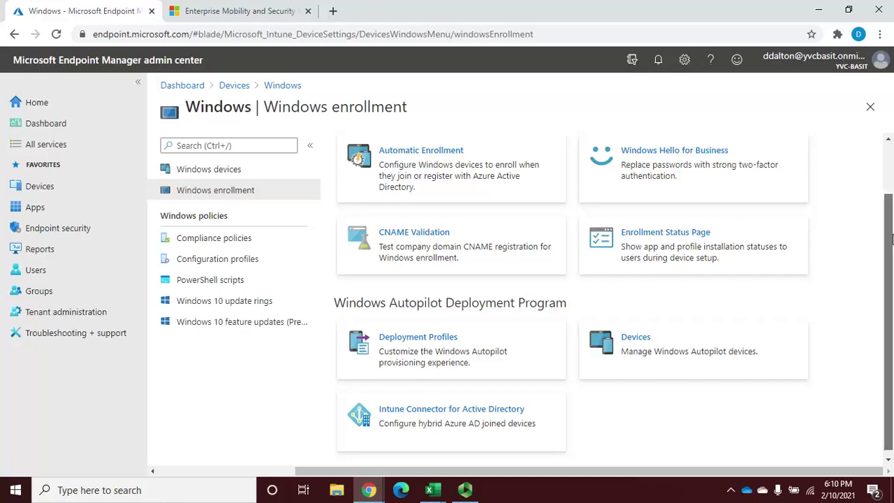
pyautogui.scroll(-1, 892, 239)
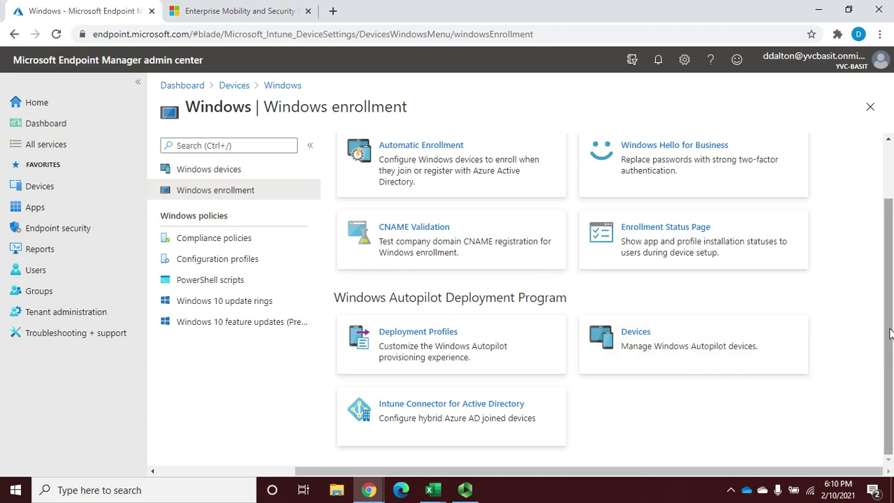
pyautogui.moveTo(888, 333); pyautogui.dragTo(891, 168)
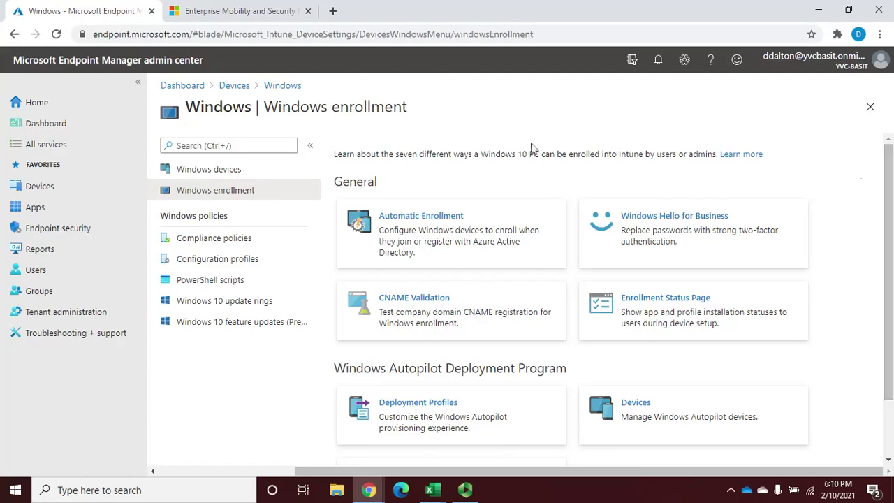
# Read the linked article on Intune enrollment methods for Windows devices, covering user self-enrollment and administrator-based enrollment, and close it
pyautogui.click(751, 160)
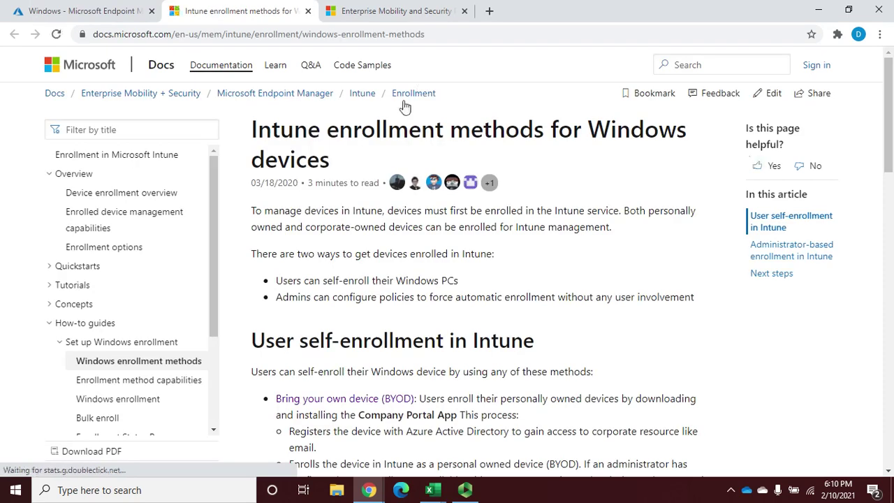
pyautogui.scroll(-3, 890, 175)
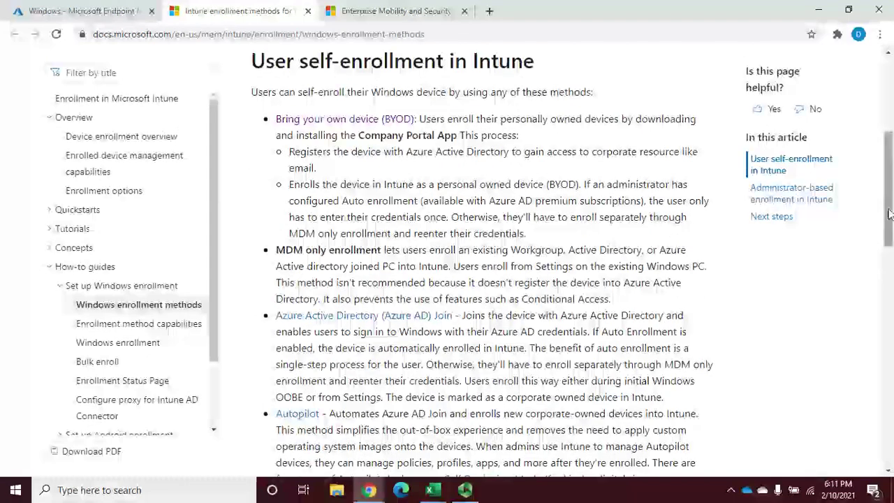
pyautogui.moveTo(889, 225); pyautogui.dragTo(890, 273)
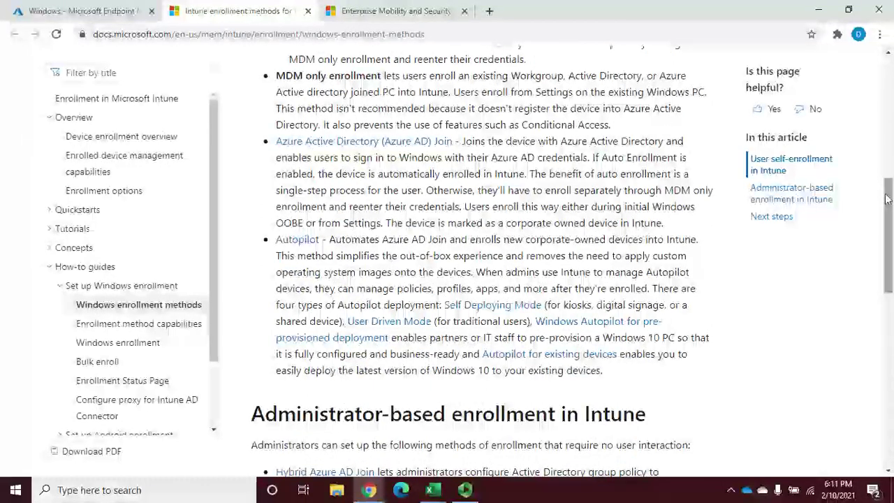
pyautogui.moveTo(889, 194); pyautogui.dragTo(891, 289)
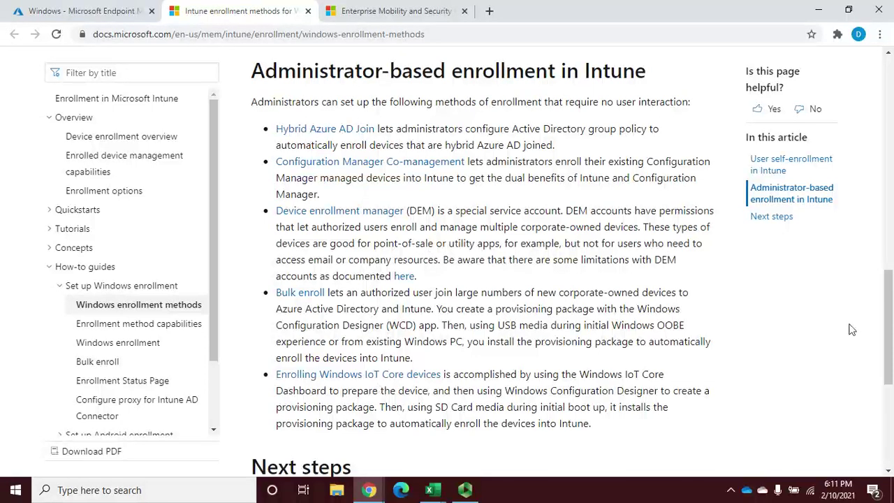
pyautogui.moveTo(890, 317); pyautogui.dragTo(891, 101)
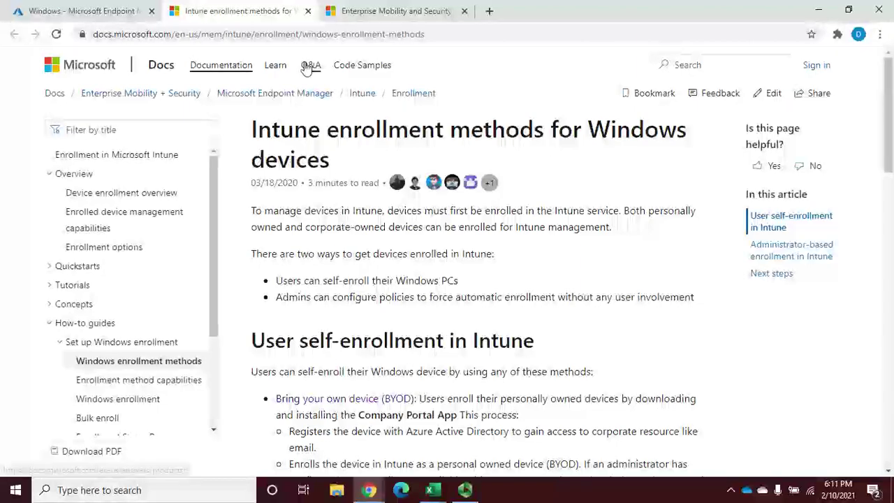
pyautogui.click(308, 10)
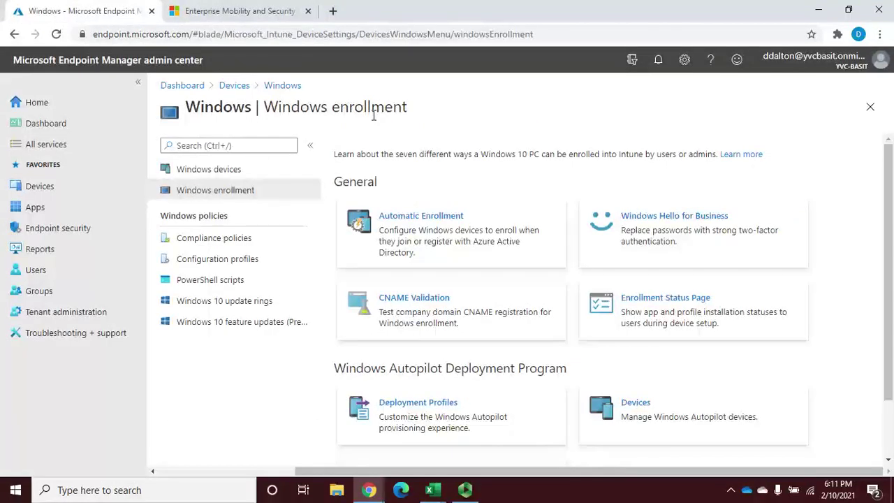
# View the admin center's Home page and look through its status, guided scenarios and news sections
pyautogui.click(37, 103)
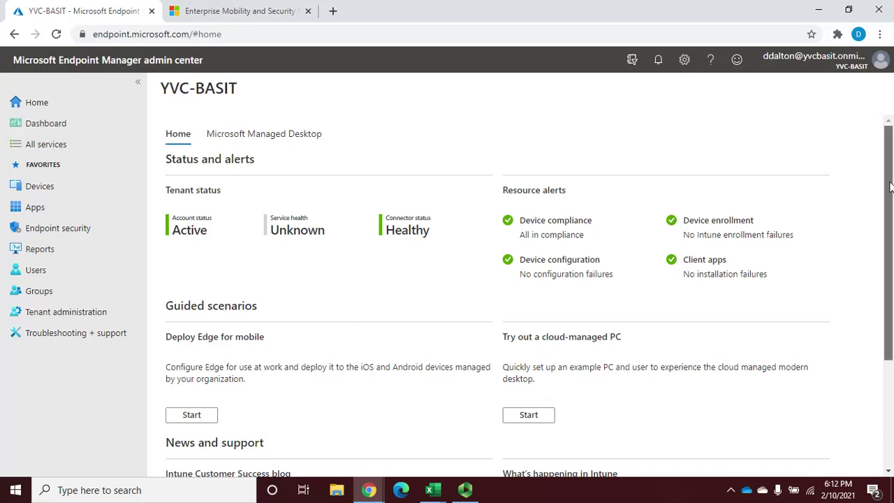
pyautogui.scroll(-2, 889, 187)
pyautogui.scroll(2, 890, 188)
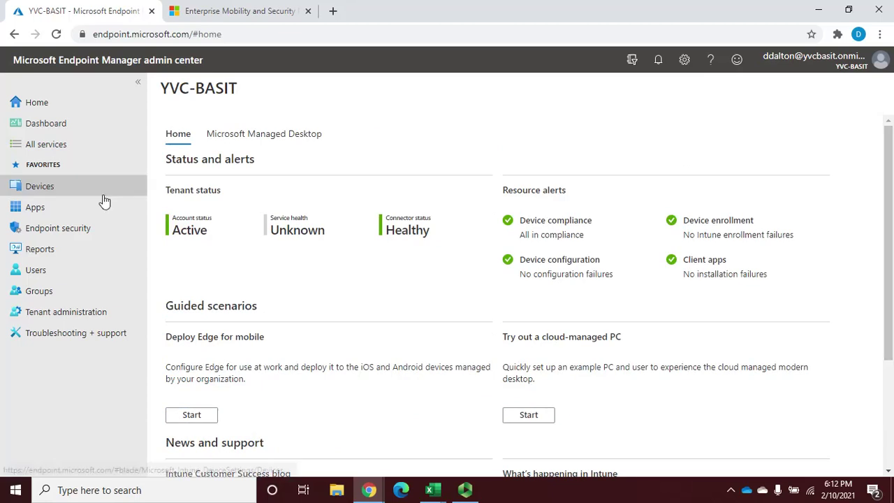